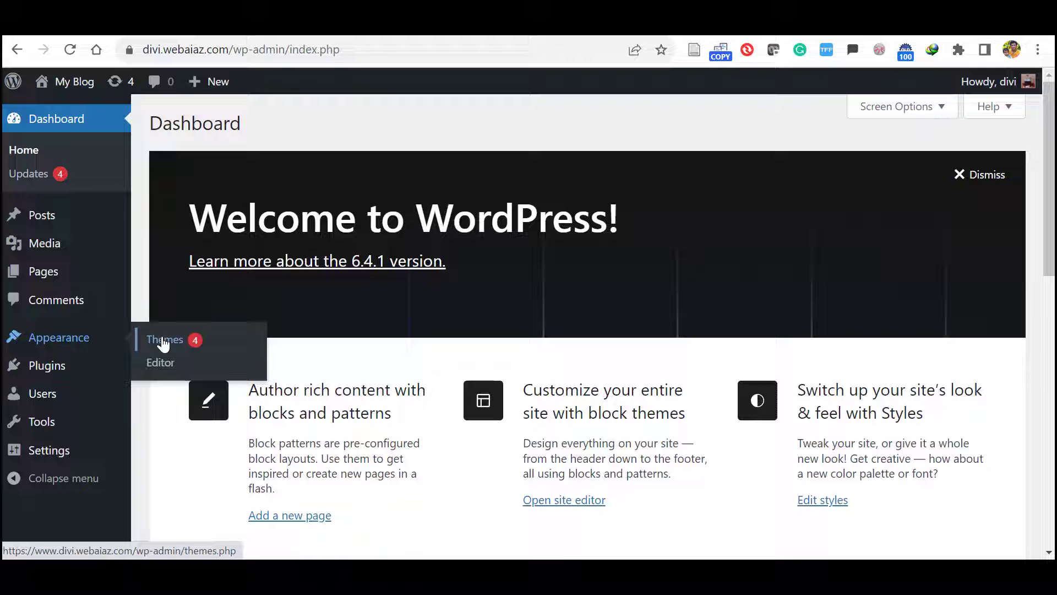
Step: Upload eduma.zip from the themeforest education download folder, install it and activate Eduma
{"action": "left_click", "coordinate": [164, 341]}
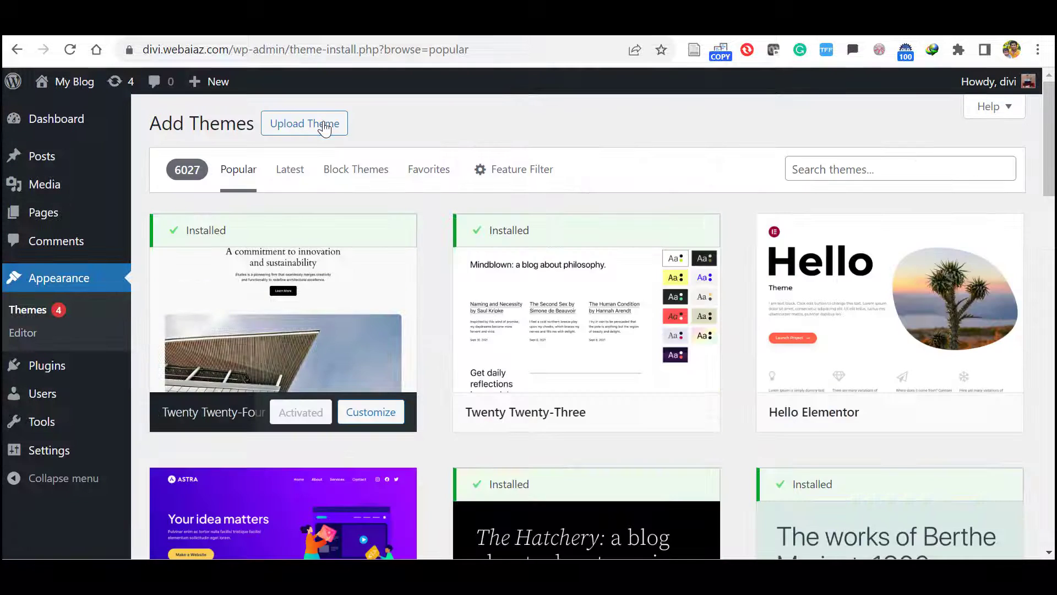
{"action": "left_click", "coordinate": [326, 127]}
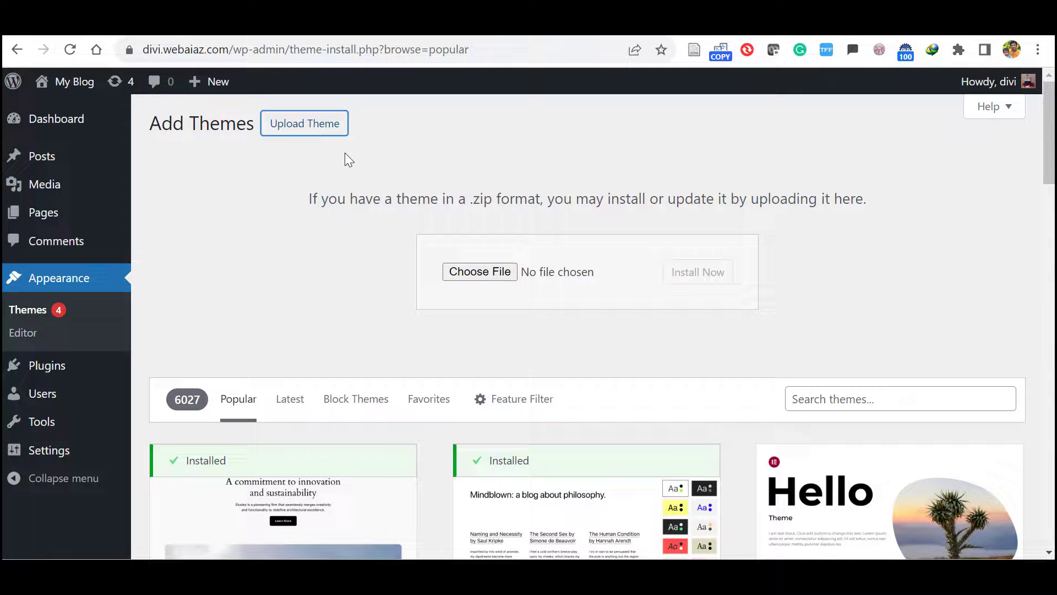
{"action": "left_click", "coordinate": [480, 271]}
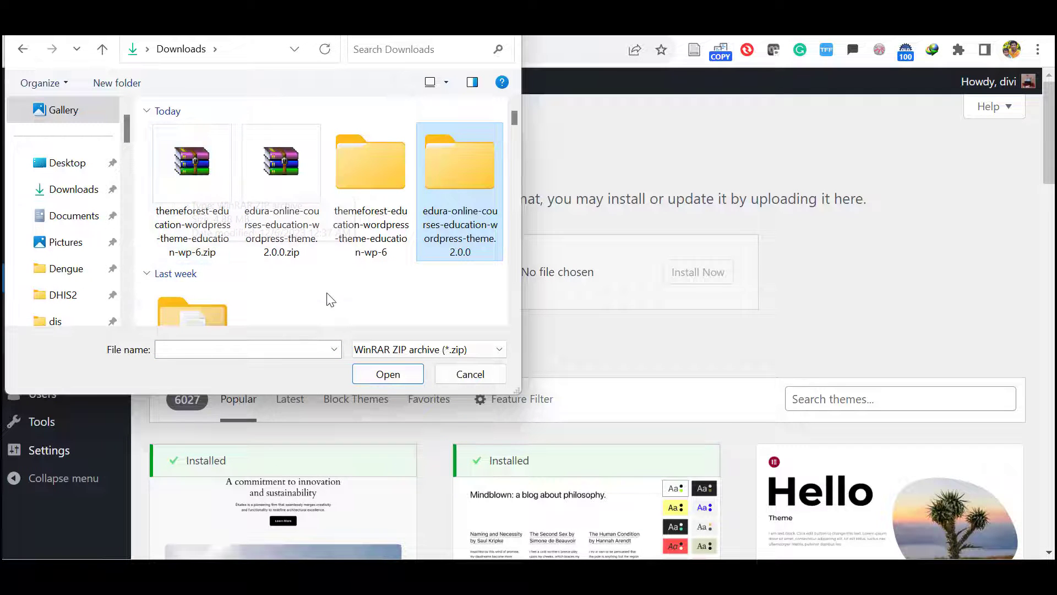
{"action": "double_click", "coordinate": [358, 147]}
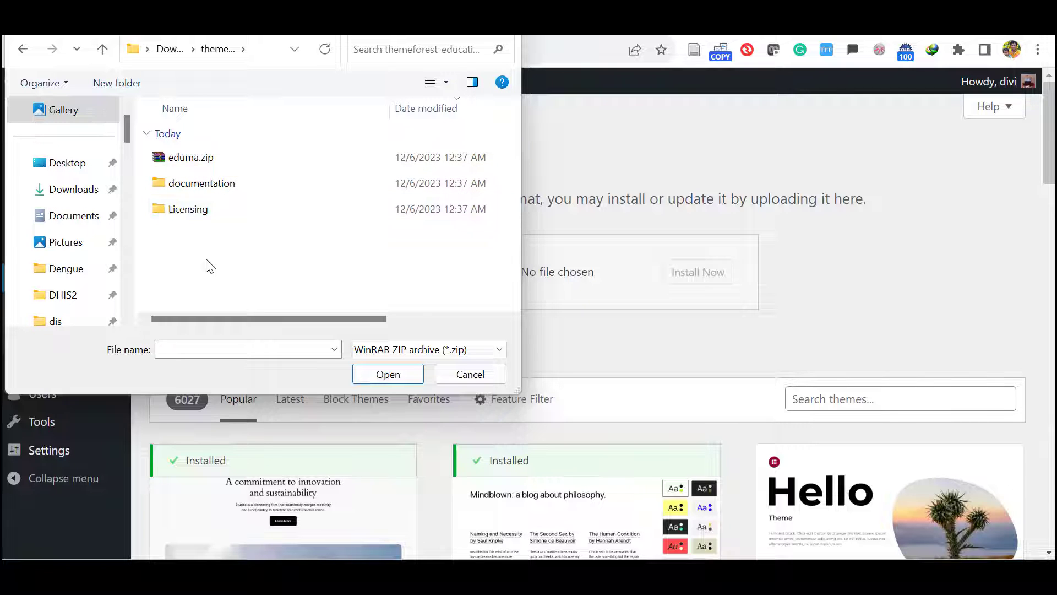
{"action": "left_click", "coordinate": [207, 159]}
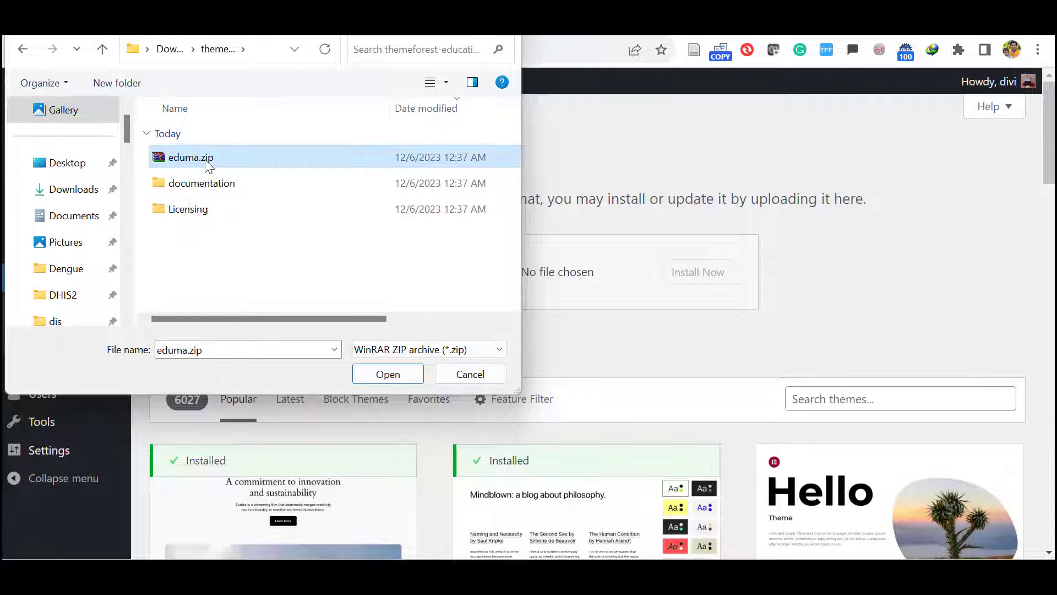
{"action": "left_click", "coordinate": [395, 377]}
{"action": "left_click", "coordinate": [685, 275]}
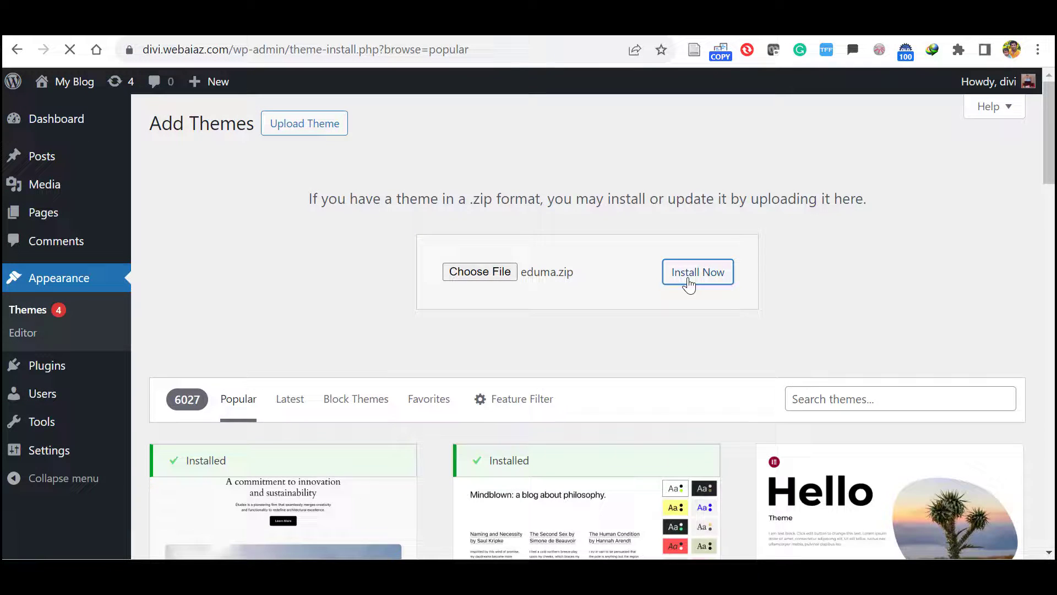
{"action": "left_click", "coordinate": [236, 239]}
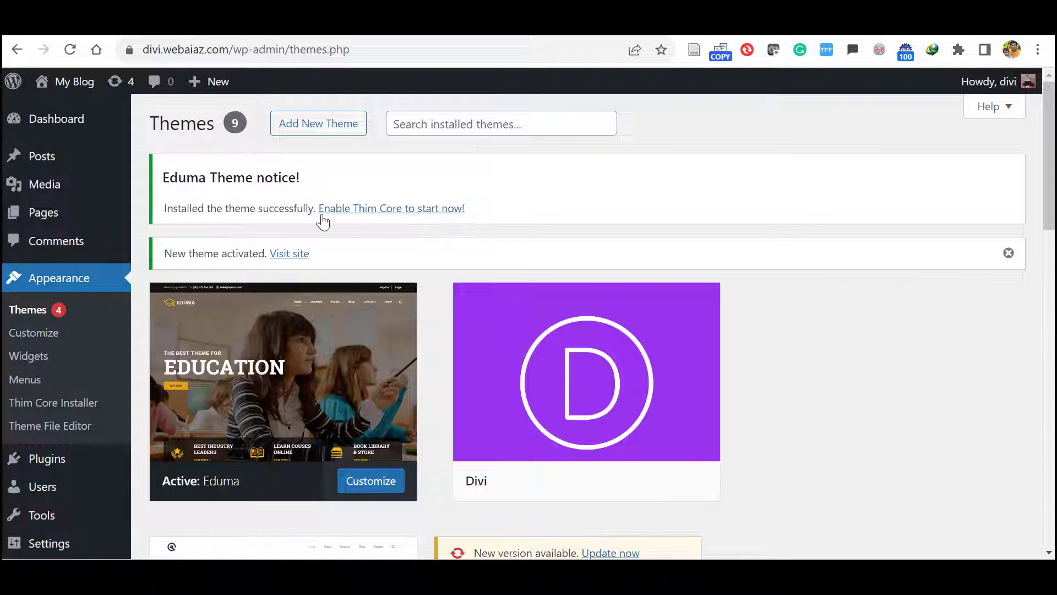
Step: Install and activate Thim Core from the Eduma notice
{"action": "left_click", "coordinate": [365, 208]}
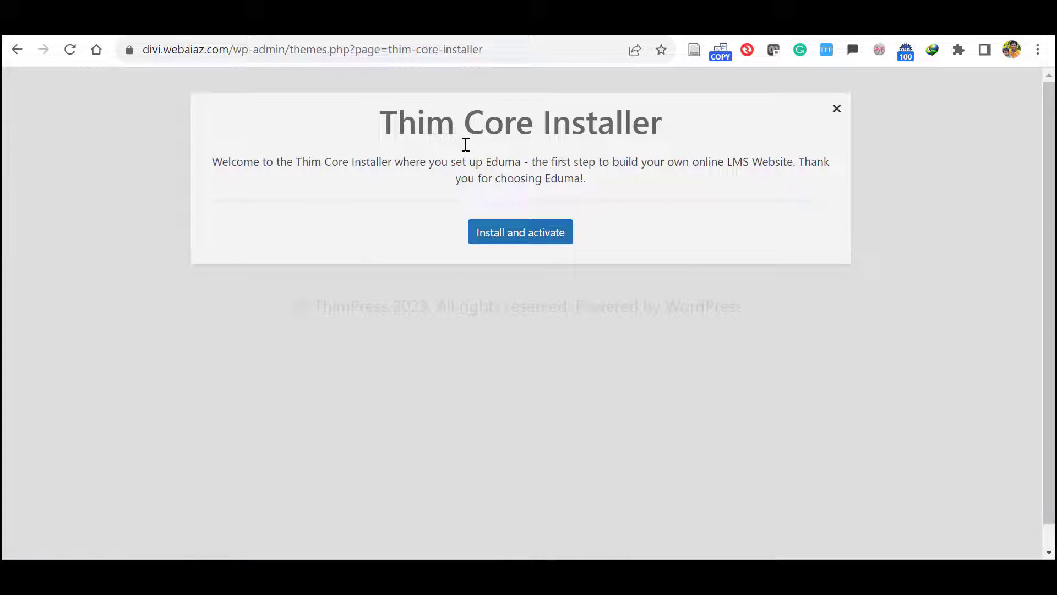
{"action": "left_click", "coordinate": [511, 236]}
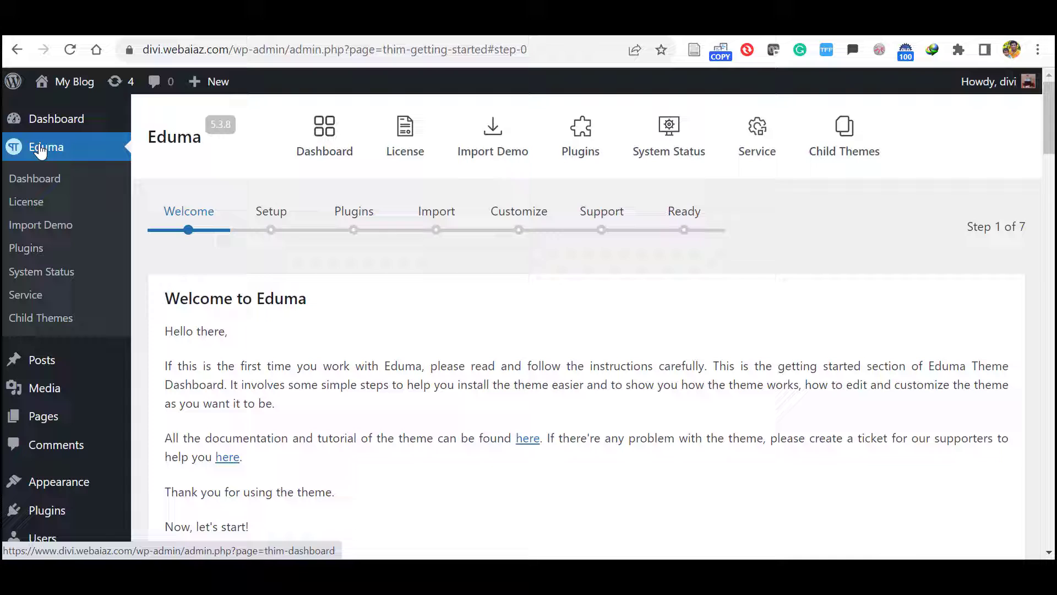
{"action": "right_click", "coordinate": [32, 204]}
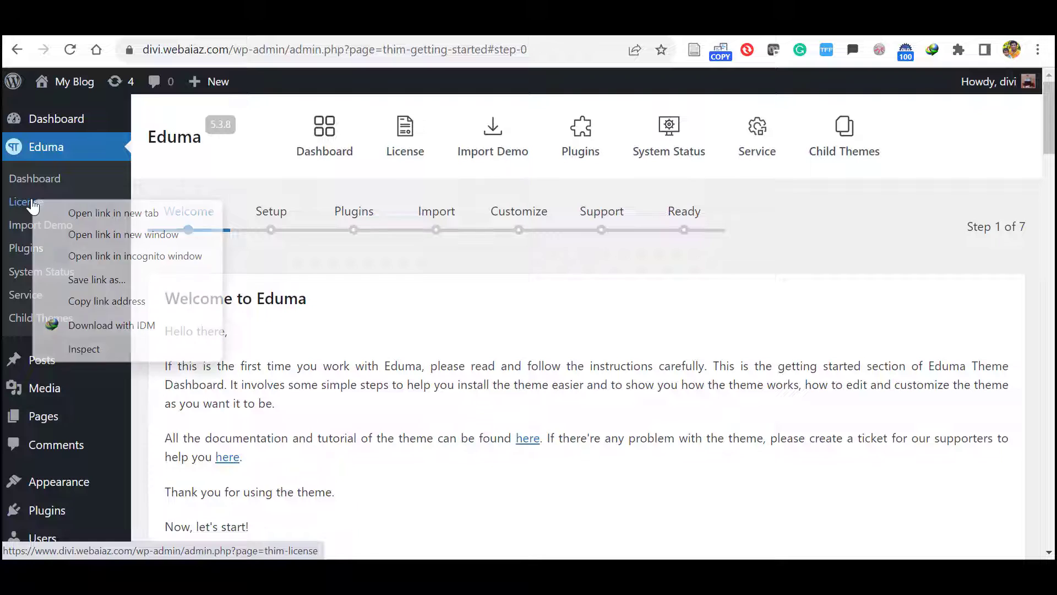
{"action": "left_click", "coordinate": [76, 214]}
{"action": "key", "text": "ctrl+Tab"}
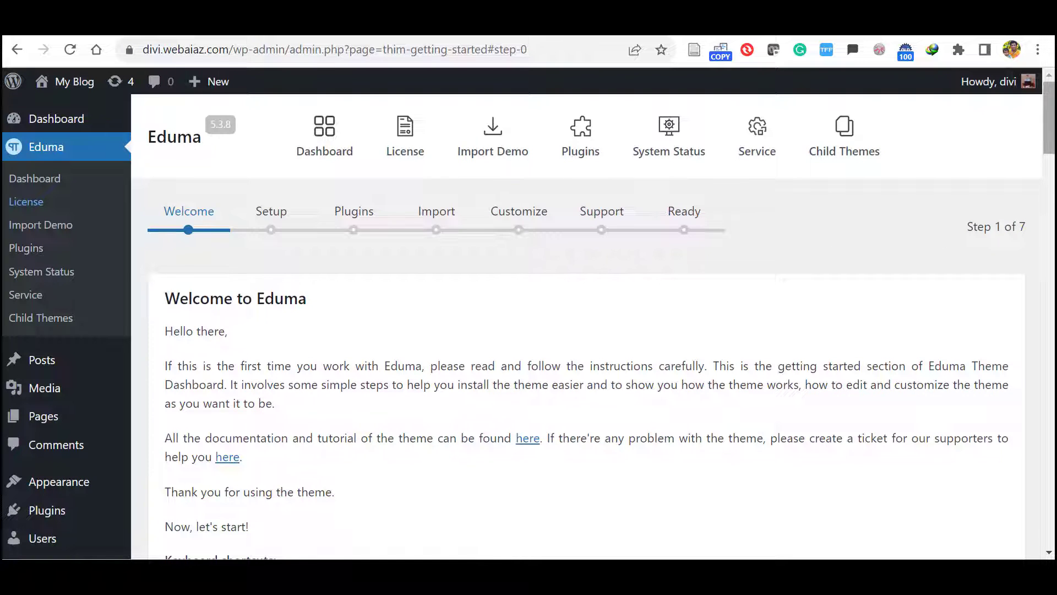
{"action": "scroll", "coordinate": [940, 219], "scroll_direction": "down", "scroll_amount": 5}
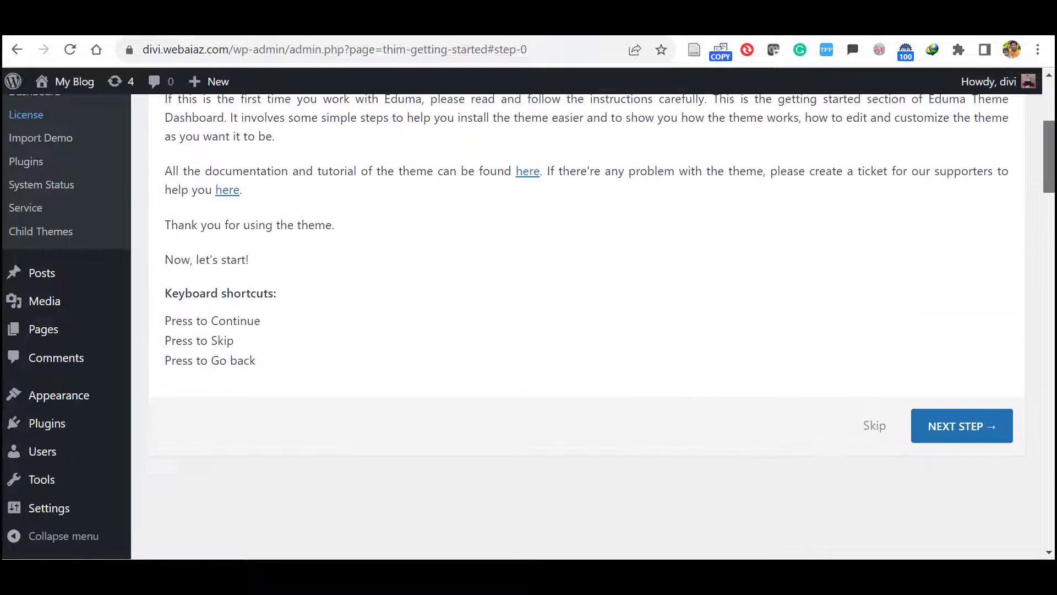
Step: Pass the wizard's welcome step and save the General Setup with the website name
{"action": "left_click", "coordinate": [948, 434]}
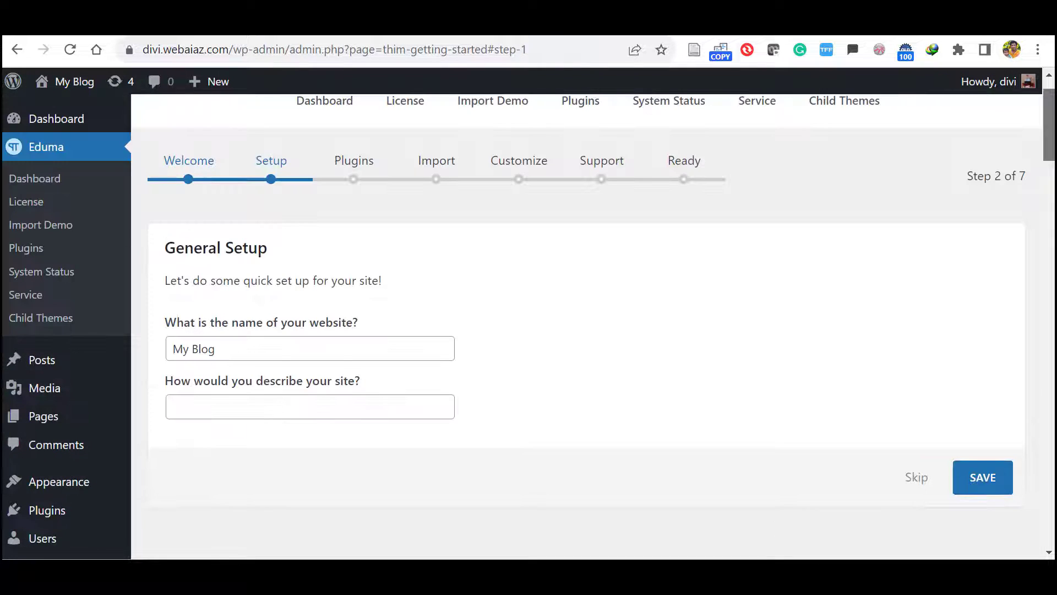
{"action": "left_click", "coordinate": [328, 351]}
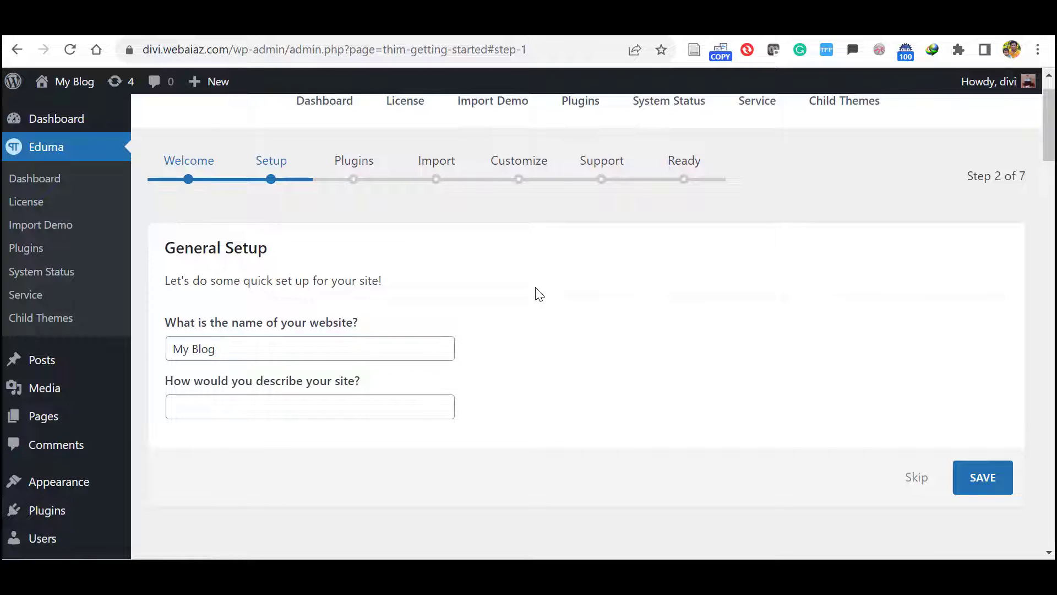
{"action": "left_click", "coordinate": [980, 479]}
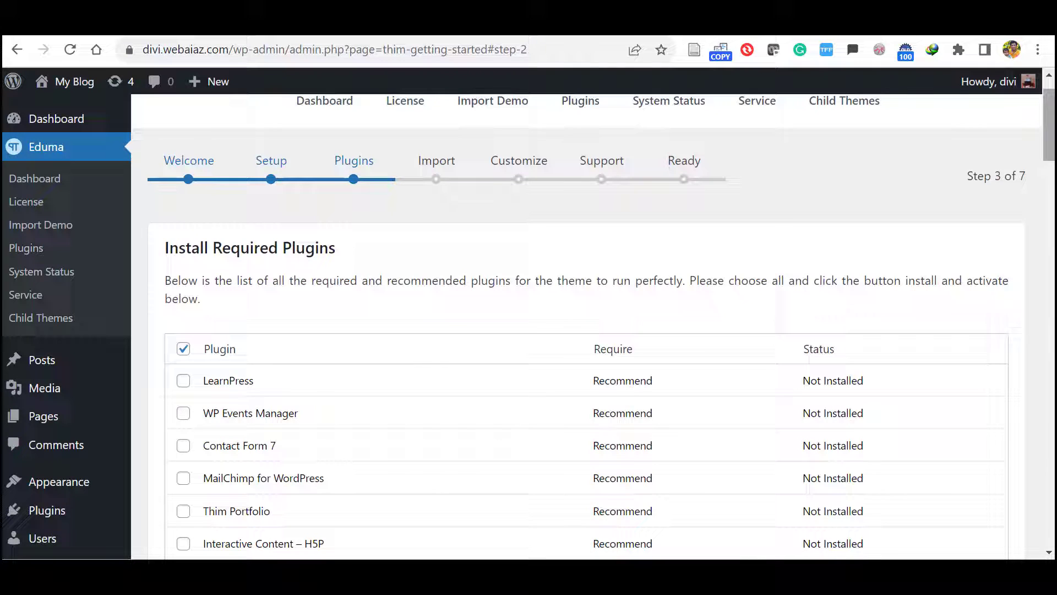
Step: Select all seven recommended plugins and install and activate them
{"action": "scroll", "coordinate": [550, 331], "scroll_direction": "down", "scroll_amount": 3}
{"action": "scroll", "coordinate": [528, 331], "scroll_direction": "up", "scroll_amount": 1}
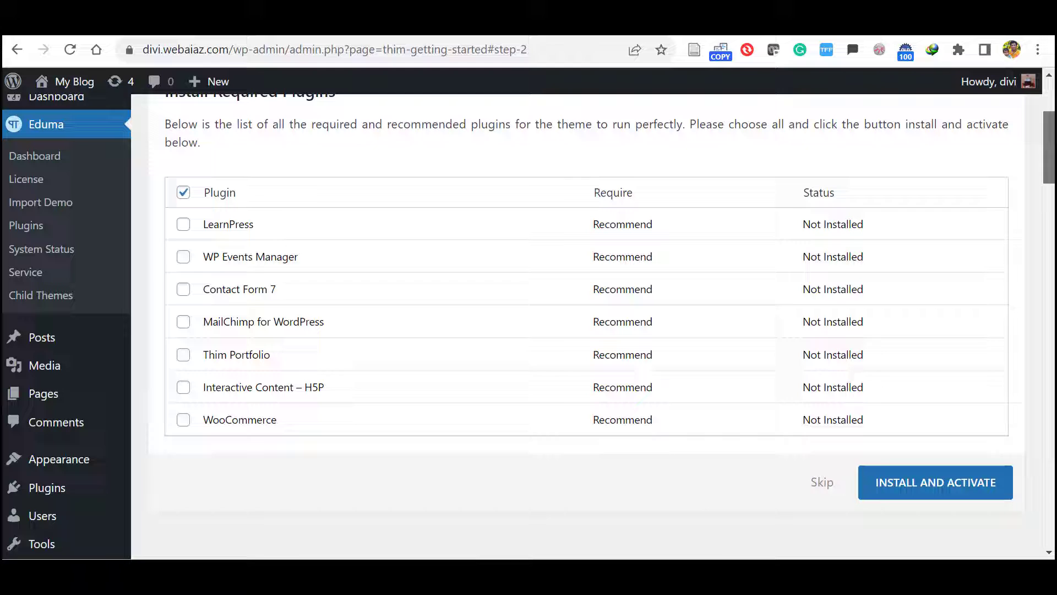
{"action": "scroll", "coordinate": [574, 240], "scroll_direction": "up", "scroll_amount": 1}
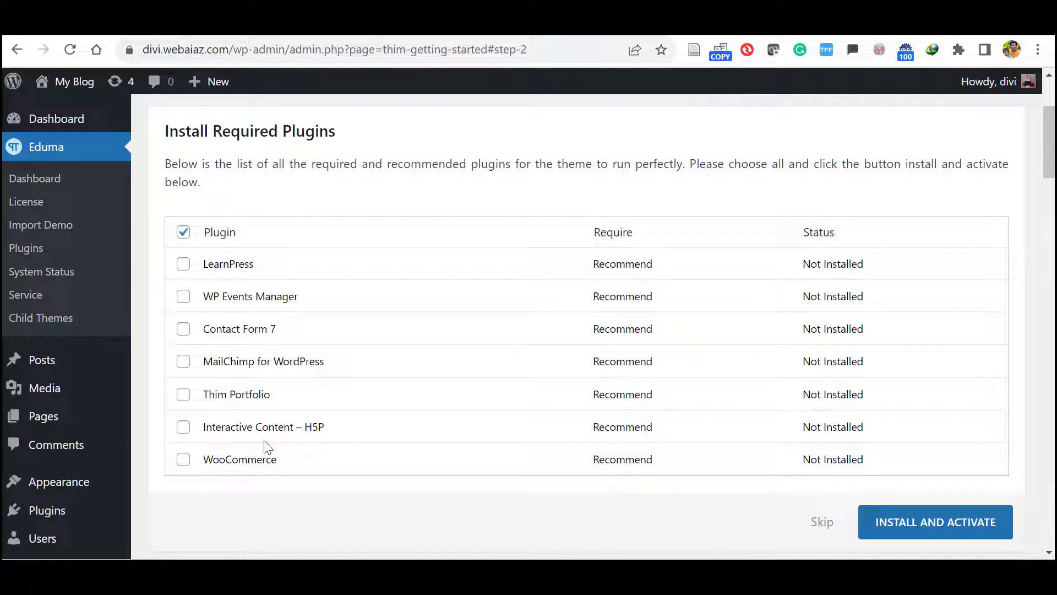
{"action": "left_click", "coordinate": [183, 231]}
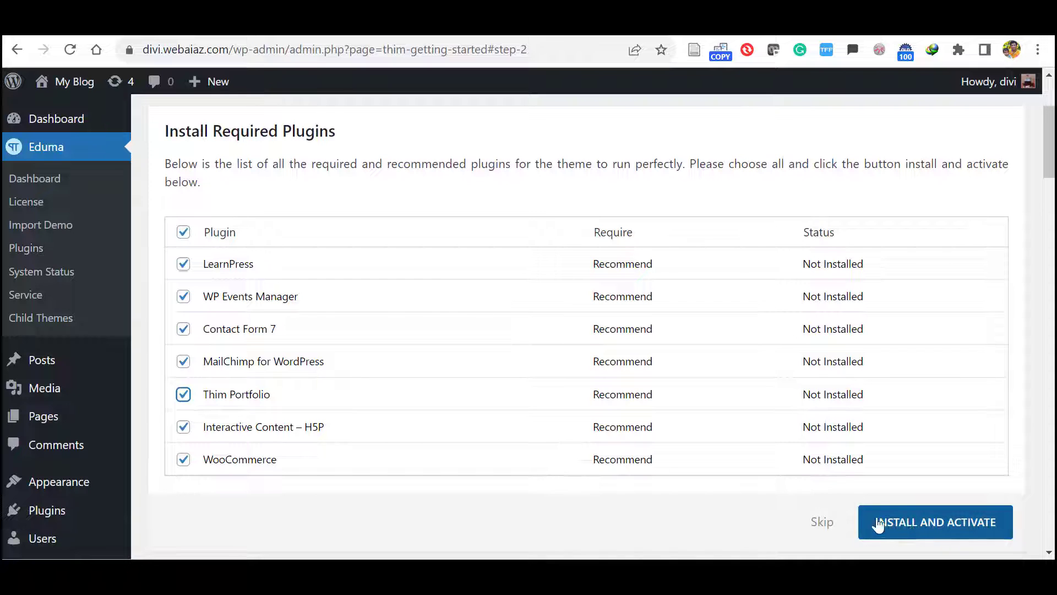
{"action": "left_click", "coordinate": [910, 526]}
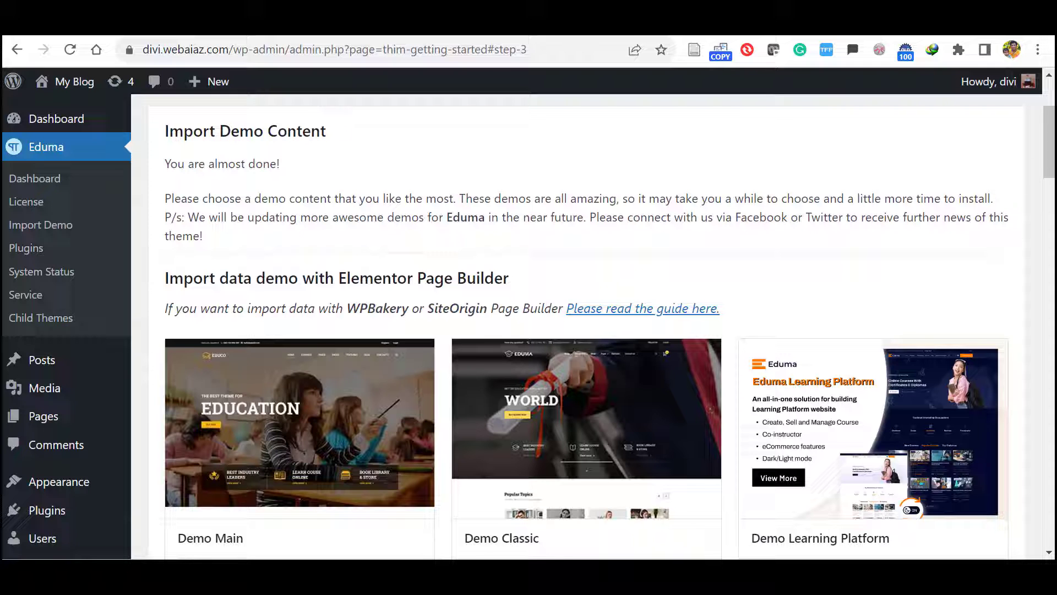
{"action": "mouse_move", "coordinate": [1049, 143]}
{"action": "left_mouse_down"}
{"action": "mouse_move", "coordinate": [1048, 123]}
{"action": "mouse_move", "coordinate": [1053, 182]}
{"action": "left_mouse_up"}
{"action": "scroll", "coordinate": [528, 330], "scroll_direction": "up", "scroll_amount": 1}
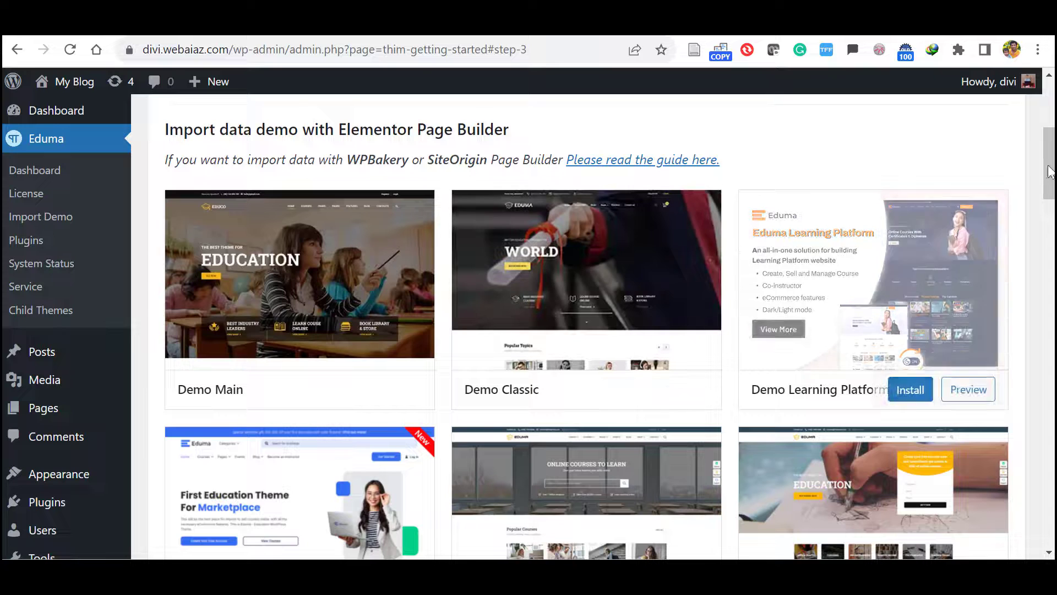
{"action": "scroll", "coordinate": [385, 331], "scroll_direction": "down", "scroll_amount": 2}
{"action": "scroll", "coordinate": [385, 331], "scroll_direction": "down", "scroll_amount": 4}
{"action": "scroll", "coordinate": [361, 385], "scroll_direction": "up", "scroll_amount": 5}
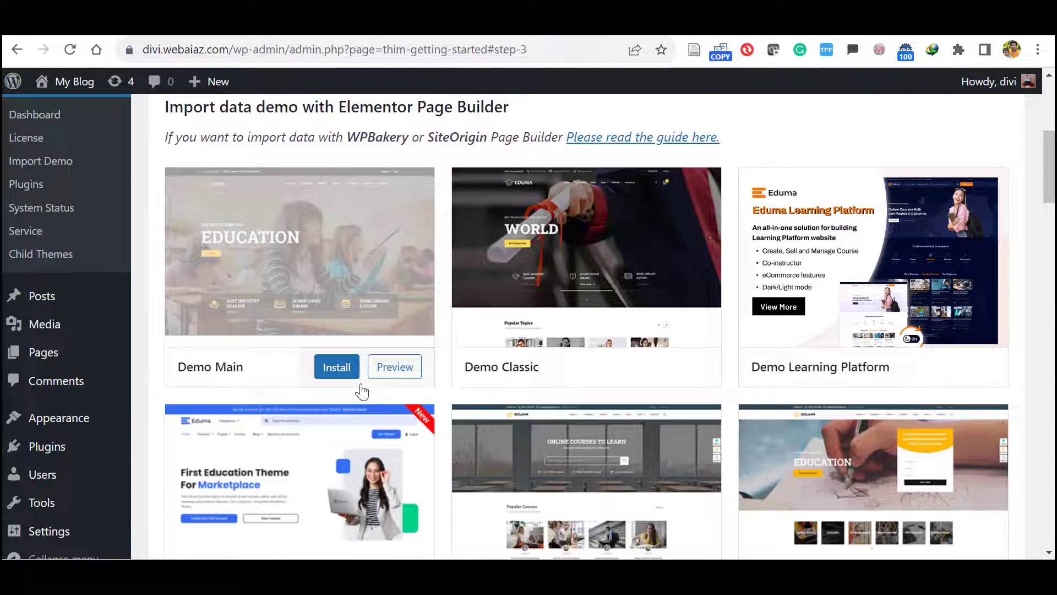
{"action": "left_click", "coordinate": [398, 374]}
{"action": "scroll", "coordinate": [529, 308], "scroll_direction": "down", "scroll_amount": 4}
{"action": "scroll", "coordinate": [528, 308], "scroll_direction": "down", "scroll_amount": 7}
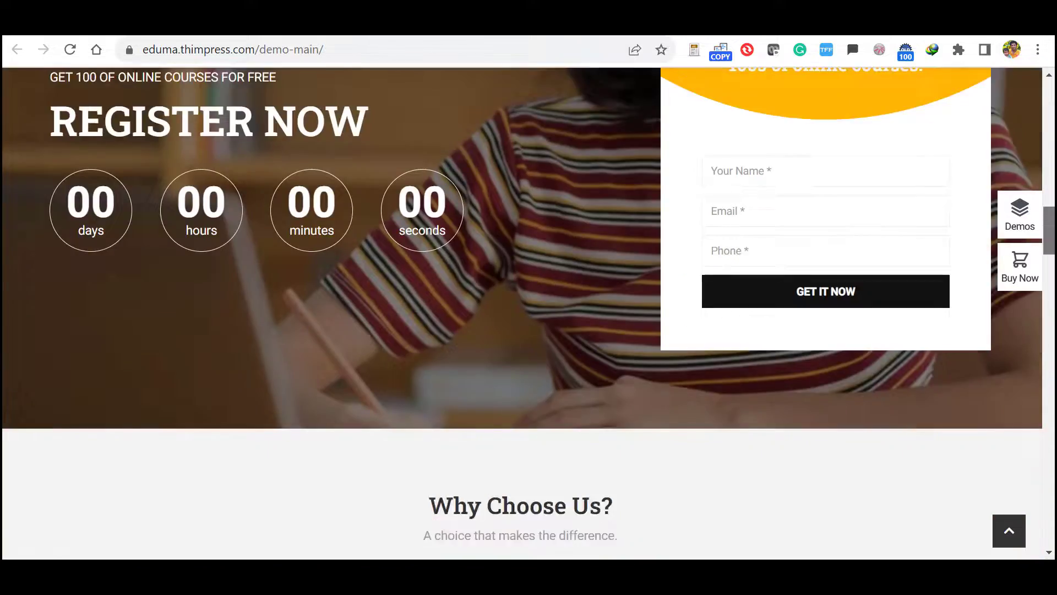
{"action": "scroll", "coordinate": [528, 308], "scroll_direction": "down", "scroll_amount": 5}
{"action": "scroll", "coordinate": [529, 309], "scroll_direction": "down", "scroll_amount": 5}
{"action": "scroll", "coordinate": [529, 308], "scroll_direction": "up", "scroll_amount": 20}
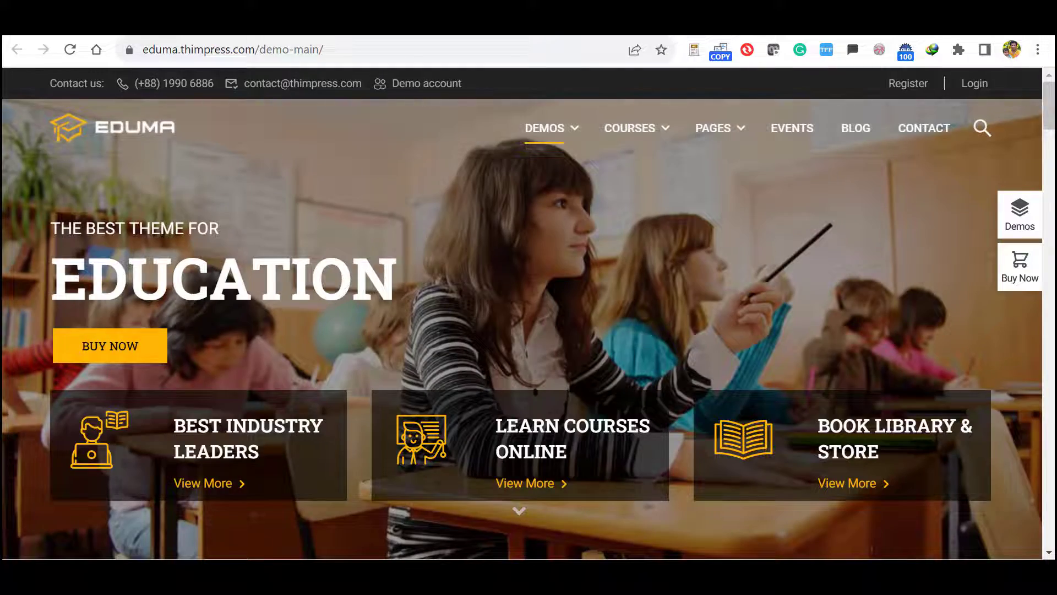
{"action": "key", "text": "ctrl+w"}
{"action": "mouse_move", "coordinate": [299, 273]}
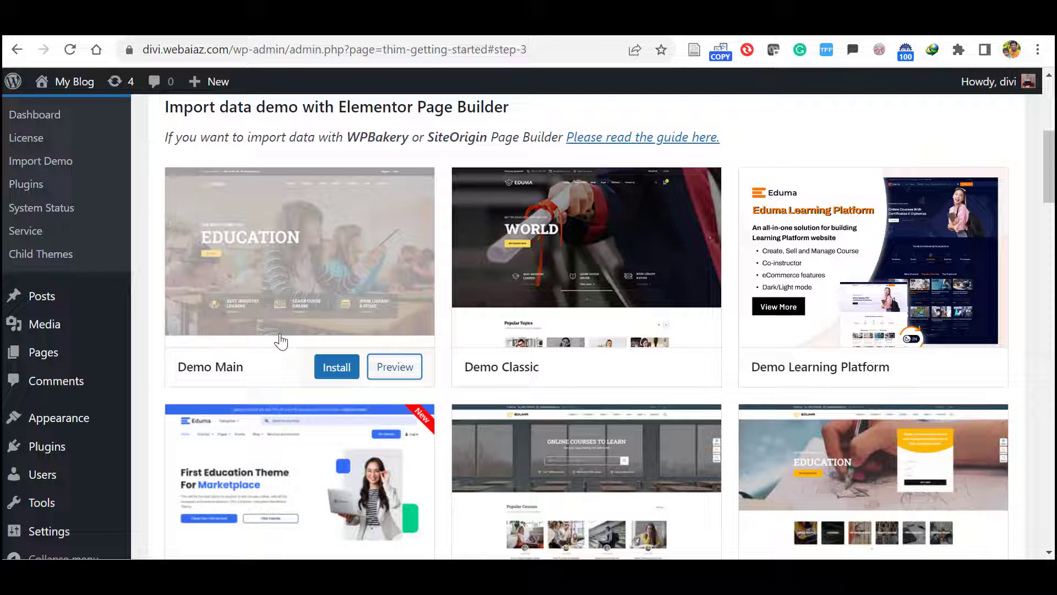
Step: Import Demo Main with theme options, posts, pages, media, widgets and Slider Revolution all checked
{"action": "left_click", "coordinate": [336, 367]}
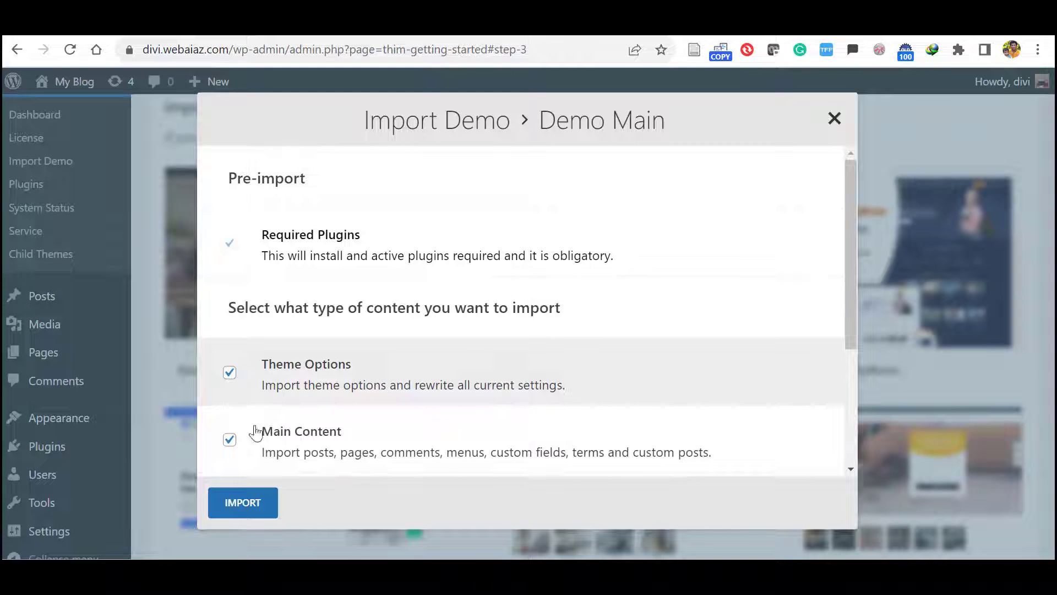
{"action": "left_click_drag", "start_coordinate": [852, 295], "coordinate": [830, 450]}
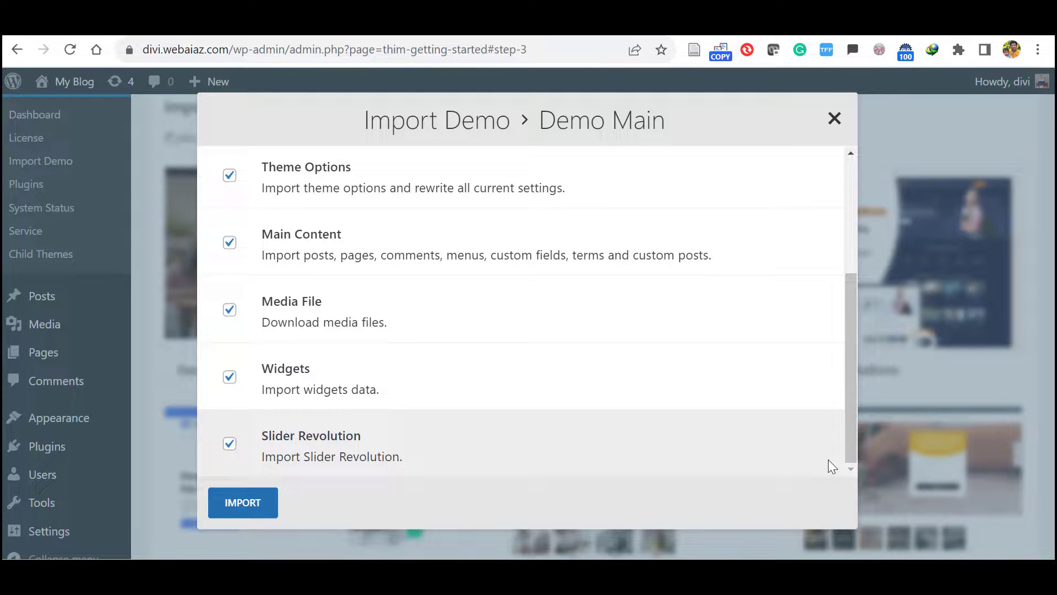
{"action": "left_click", "coordinate": [255, 504]}
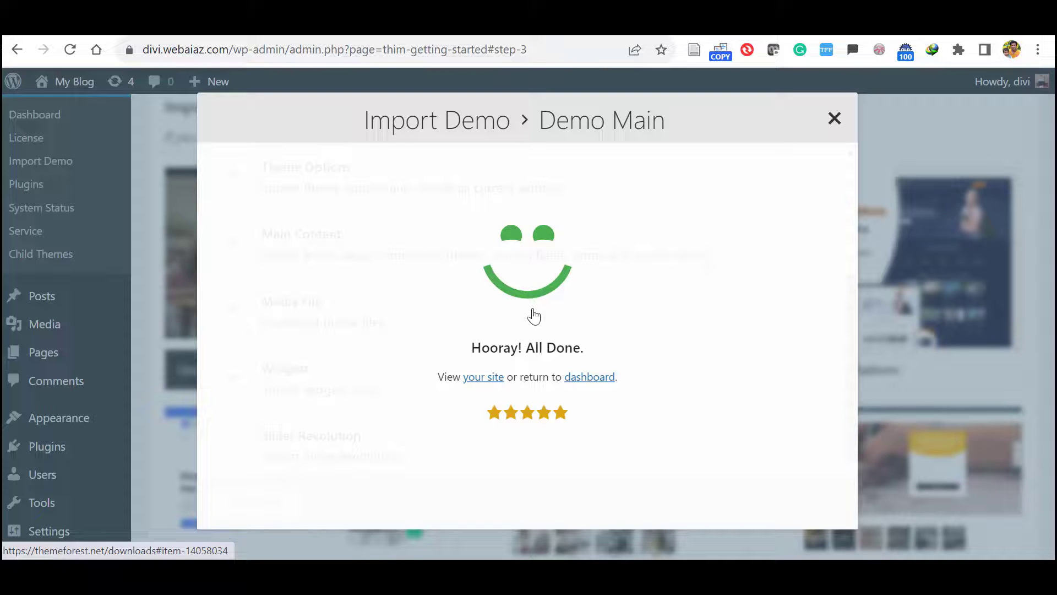
Step: View the live site and scroll the imported homepage past the Popular Course section, then jump back to the top
{"action": "left_click", "coordinate": [480, 385]}
{"action": "scroll", "coordinate": [529, 325], "scroll_direction": "down", "scroll_amount": 5}
{"action": "scroll", "coordinate": [528, 325], "scroll_direction": "down", "scroll_amount": 4}
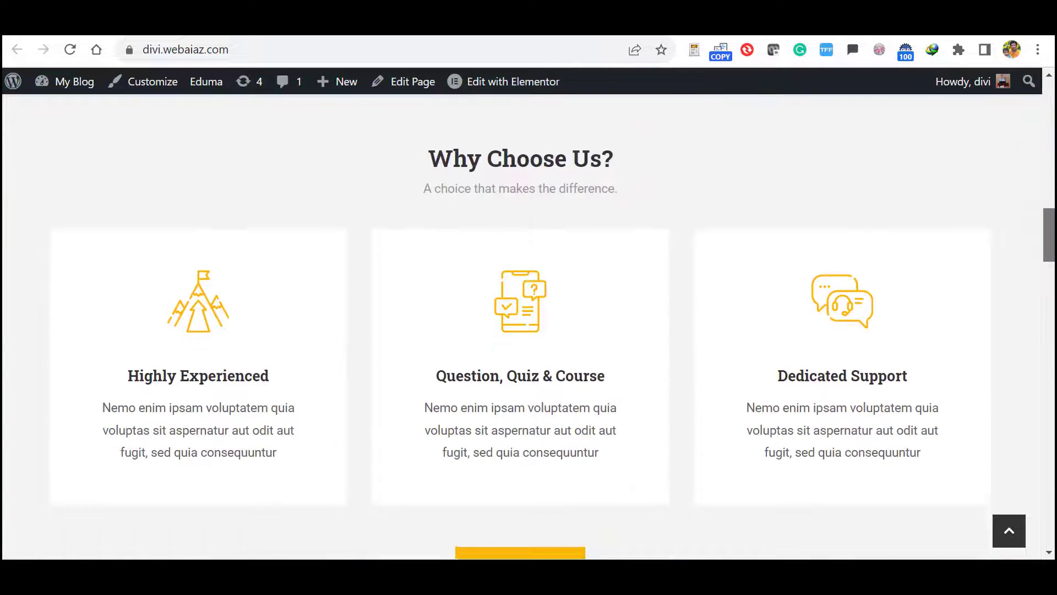
{"action": "scroll", "coordinate": [528, 325], "scroll_direction": "down", "scroll_amount": 5}
{"action": "scroll", "coordinate": [528, 324], "scroll_direction": "down", "scroll_amount": 4}
{"action": "scroll", "coordinate": [528, 325], "scroll_direction": "down", "scroll_amount": 6}
{"action": "scroll", "coordinate": [529, 325], "scroll_direction": "down", "scroll_amount": 6}
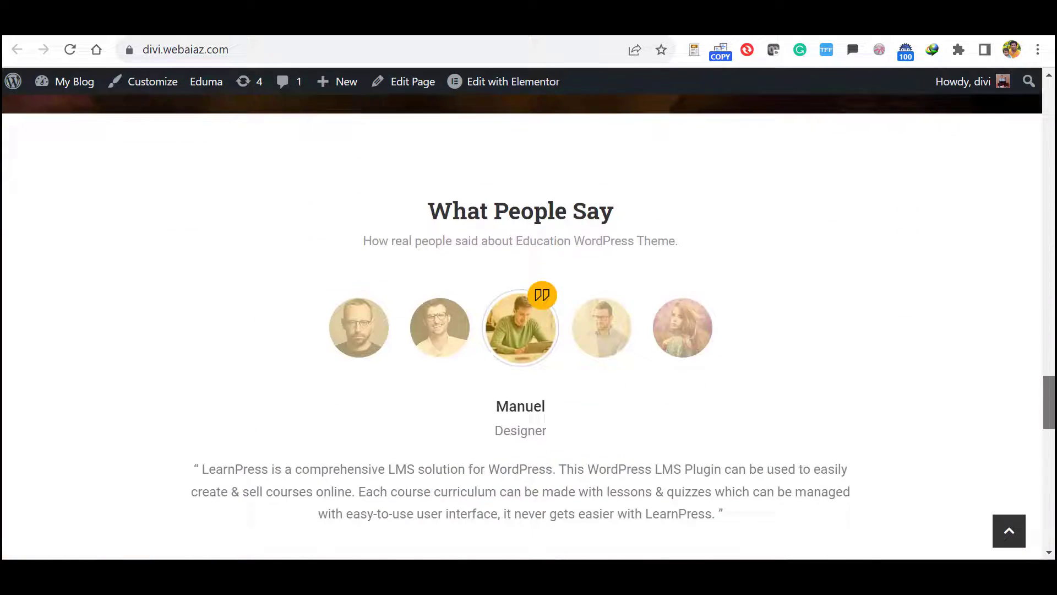
{"action": "key", "text": "Home"}
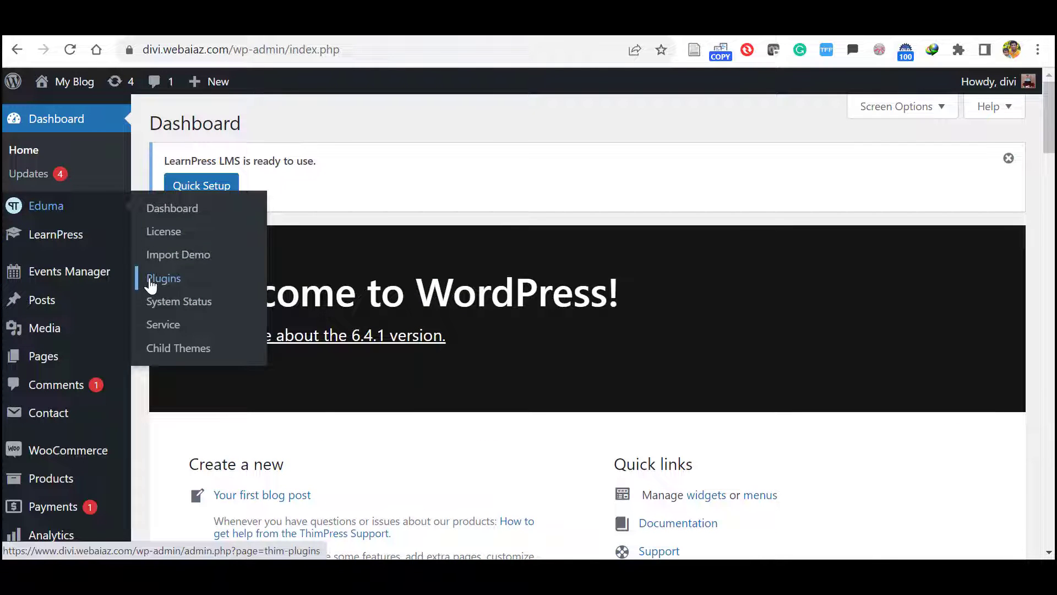
Step: Search Eduma's plugin list for 'revol', attempt to install Revolution Slider, and dismiss the 'Install failed!' alert
{"action": "left_click", "coordinate": [151, 283]}
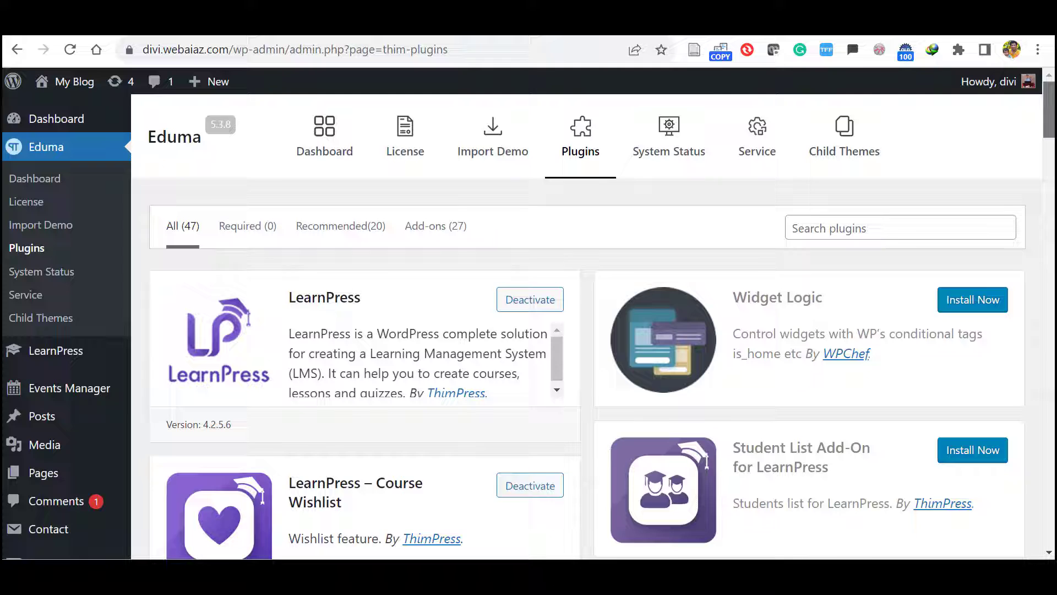
{"action": "scroll", "coordinate": [528, 331], "scroll_direction": "down", "scroll_amount": 5}
{"action": "scroll", "coordinate": [528, 331], "scroll_direction": "up", "scroll_amount": 4}
{"action": "scroll", "coordinate": [529, 330], "scroll_direction": "up", "scroll_amount": 1}
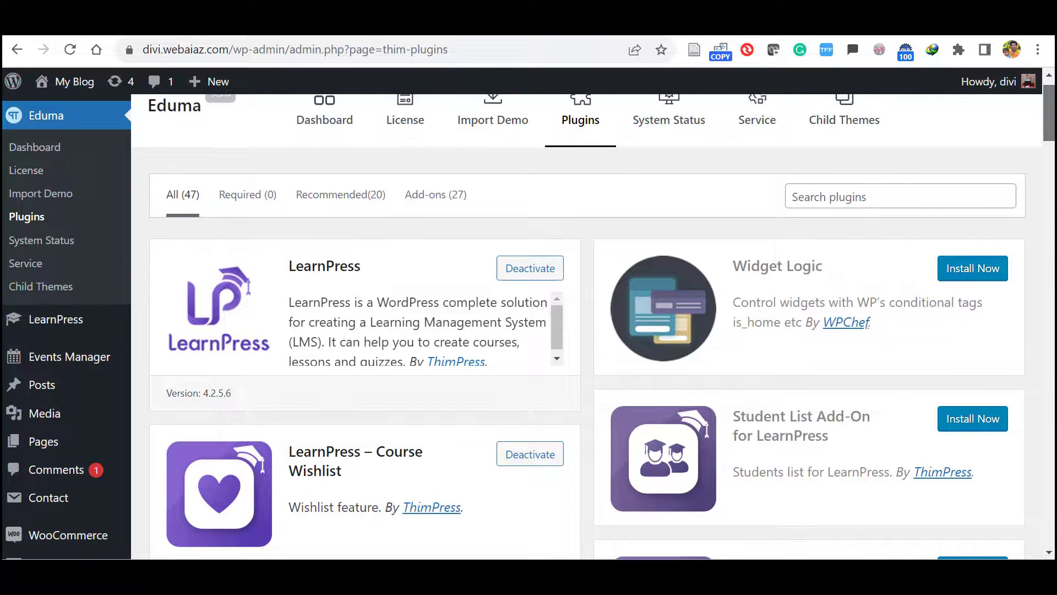
{"action": "left_click", "coordinate": [812, 197]}
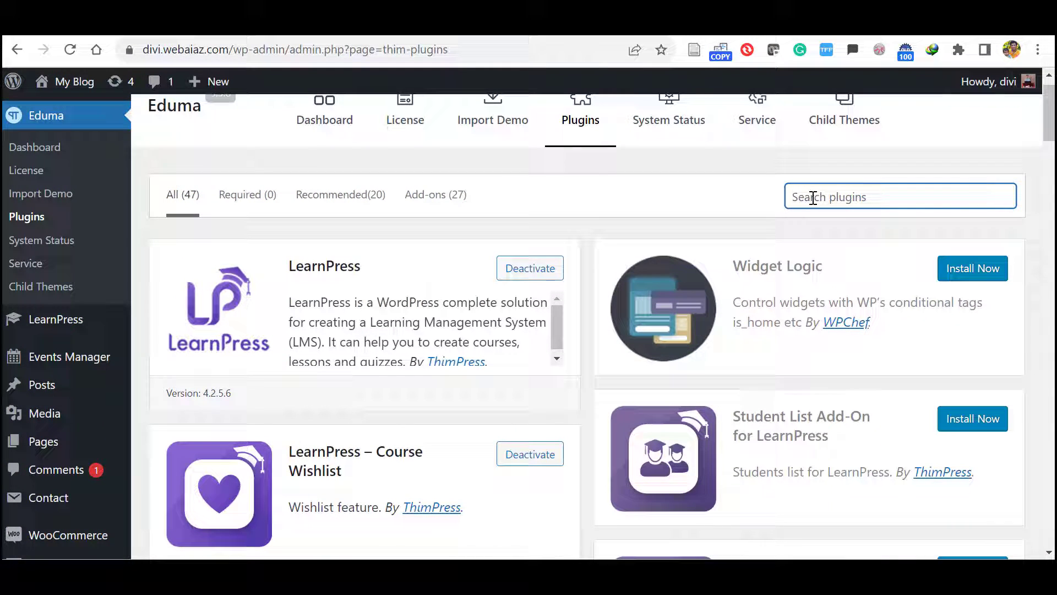
{"action": "type", "text": "revol"}
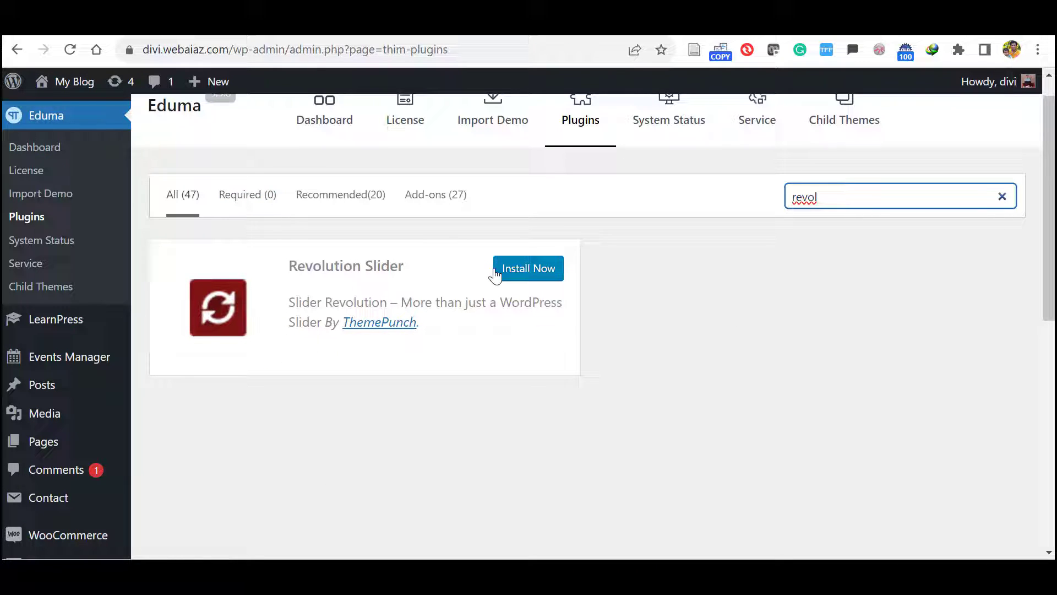
{"action": "left_click", "coordinate": [514, 274]}
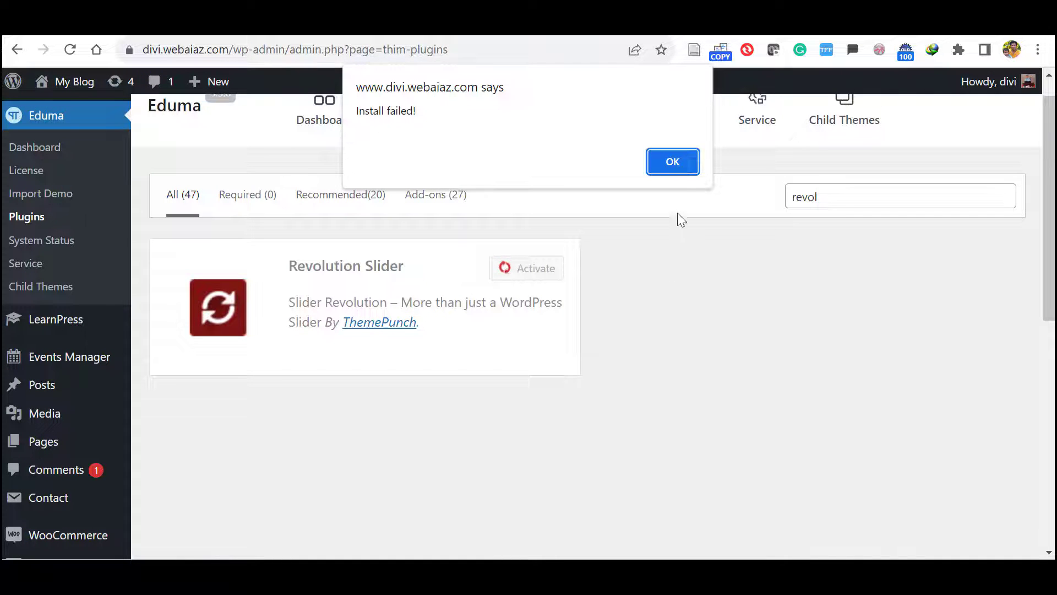
{"action": "left_click", "coordinate": [670, 165]}
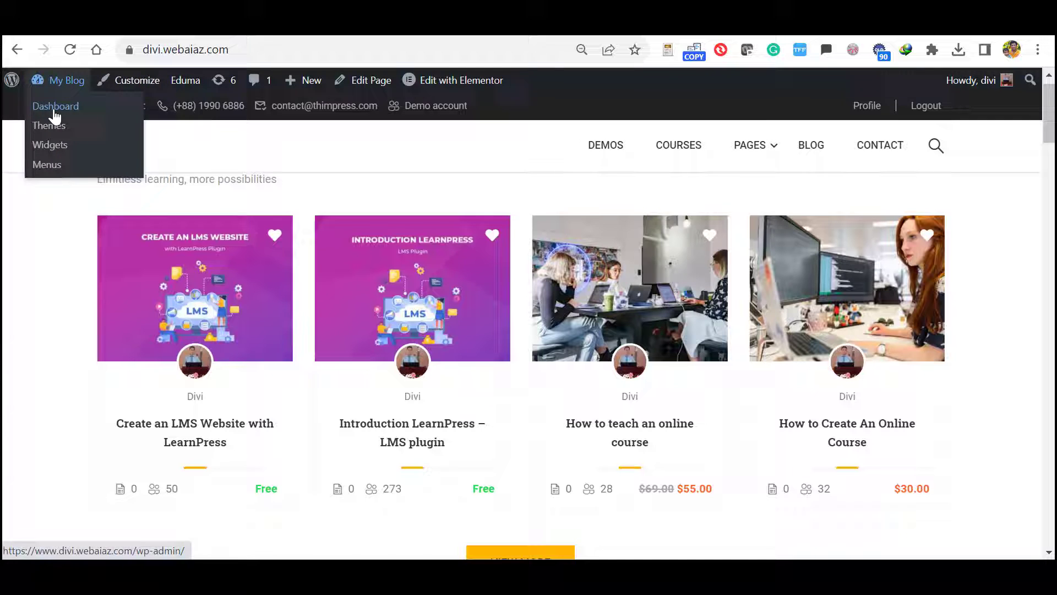
Step: Upload and install Slider Revolution 6.6.18.zip as a plugin, closing its welcome screen
{"action": "left_click", "coordinate": [54, 116]}
{"action": "mouse_move", "coordinate": [41, 391]}
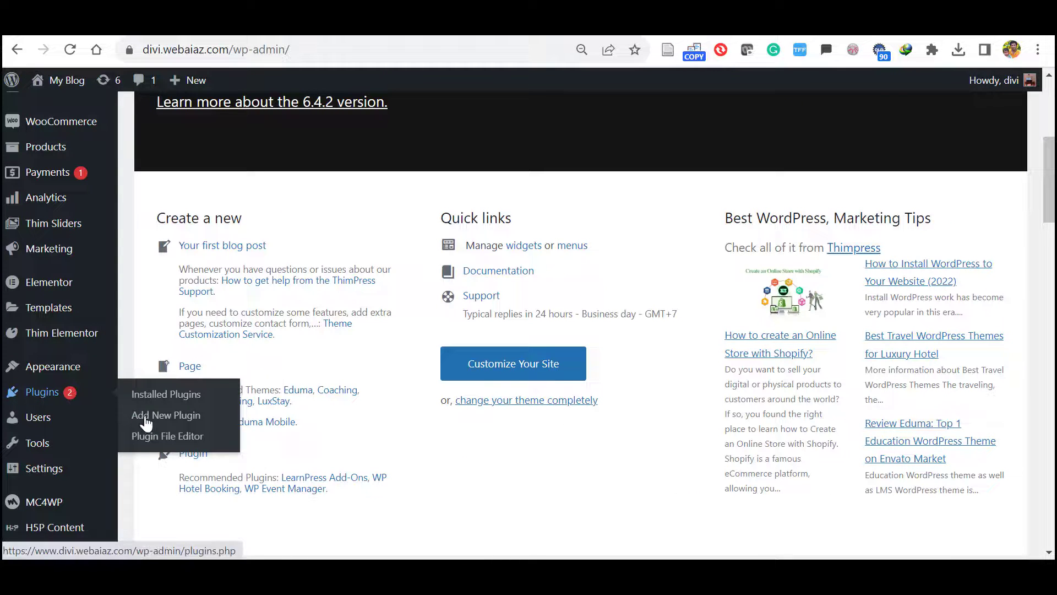
{"action": "left_click", "coordinate": [161, 422]}
{"action": "left_click", "coordinate": [286, 120]}
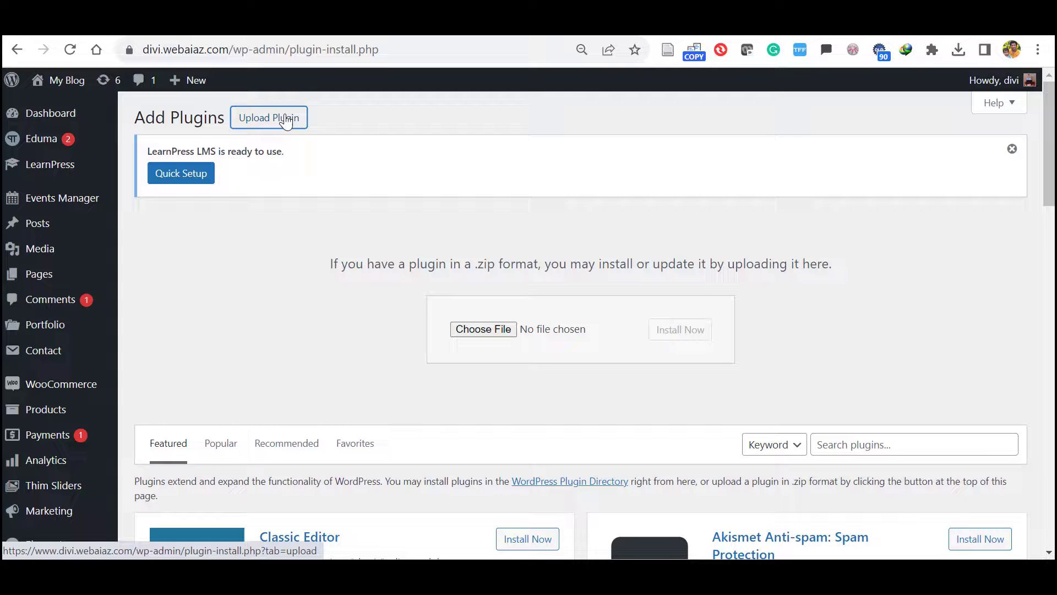
{"action": "left_click", "coordinate": [467, 332]}
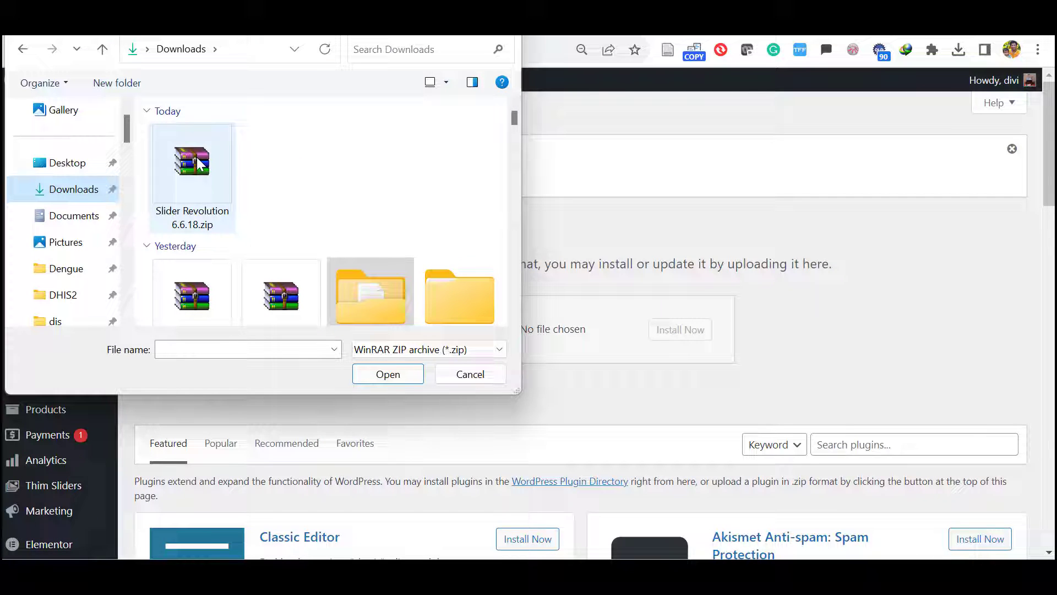
{"action": "left_click", "coordinate": [188, 144]}
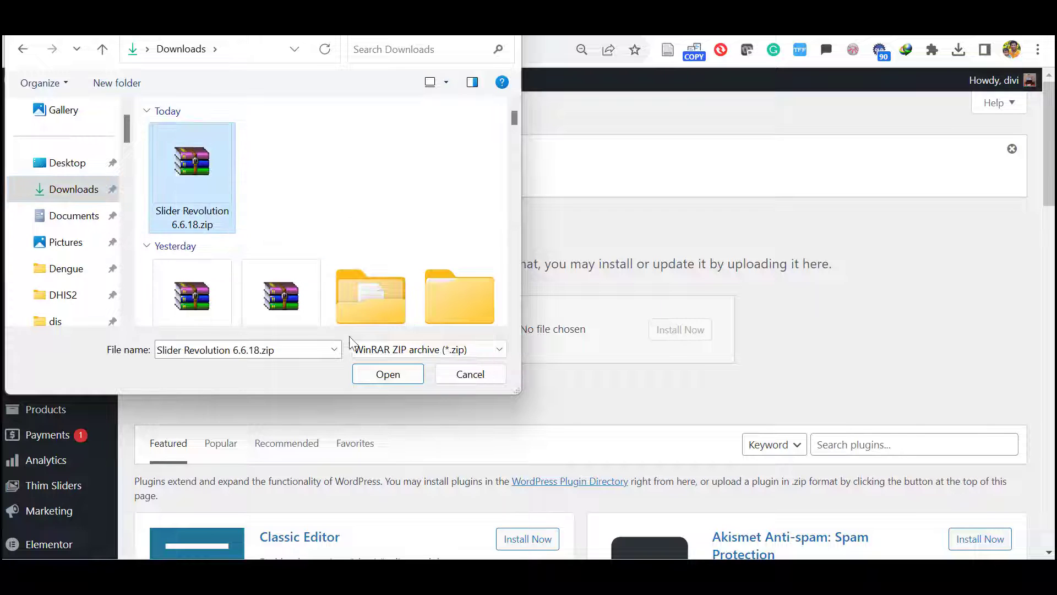
{"action": "left_click", "coordinate": [372, 376]}
{"action": "left_click", "coordinate": [669, 331]}
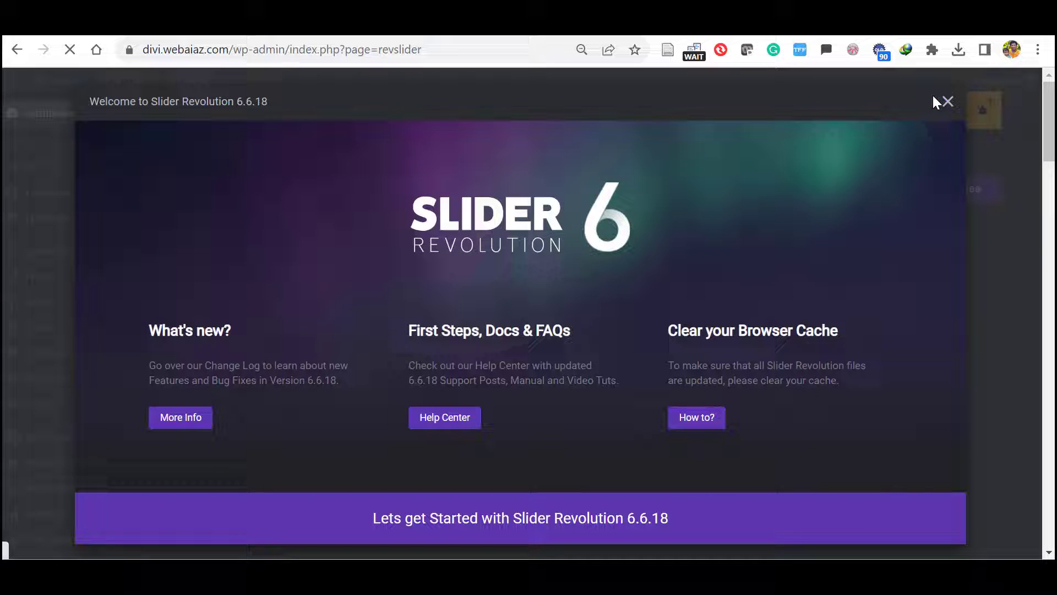
{"action": "left_click", "coordinate": [958, 103]}
Step: Copy the site's web address and return to the dashboard
{"action": "left_click_drag", "start_coordinate": [295, 49], "coordinate": [80, 38]}
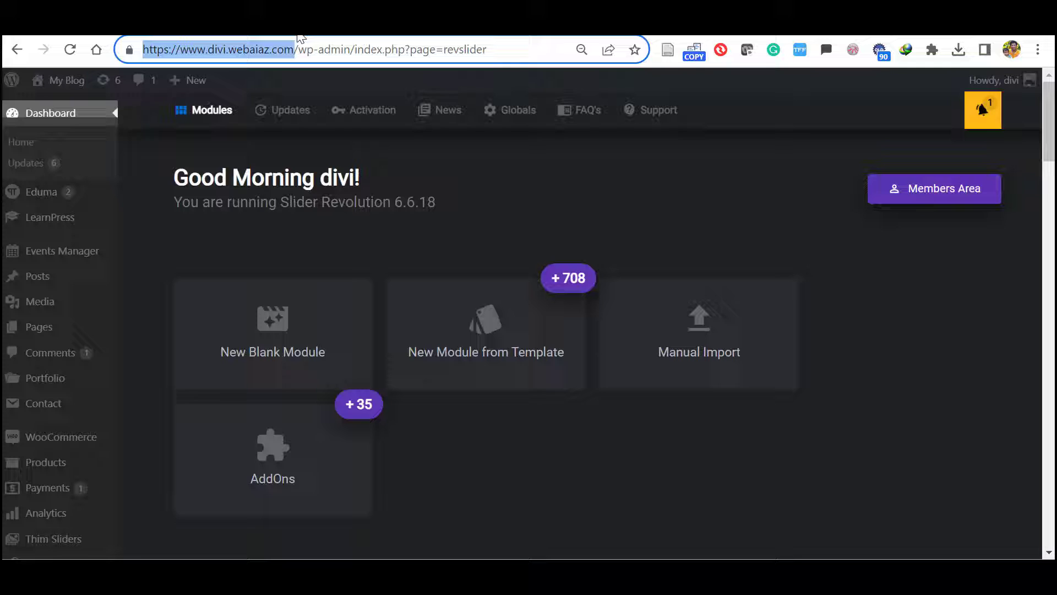
{"action": "key", "text": "ctrl+c"}
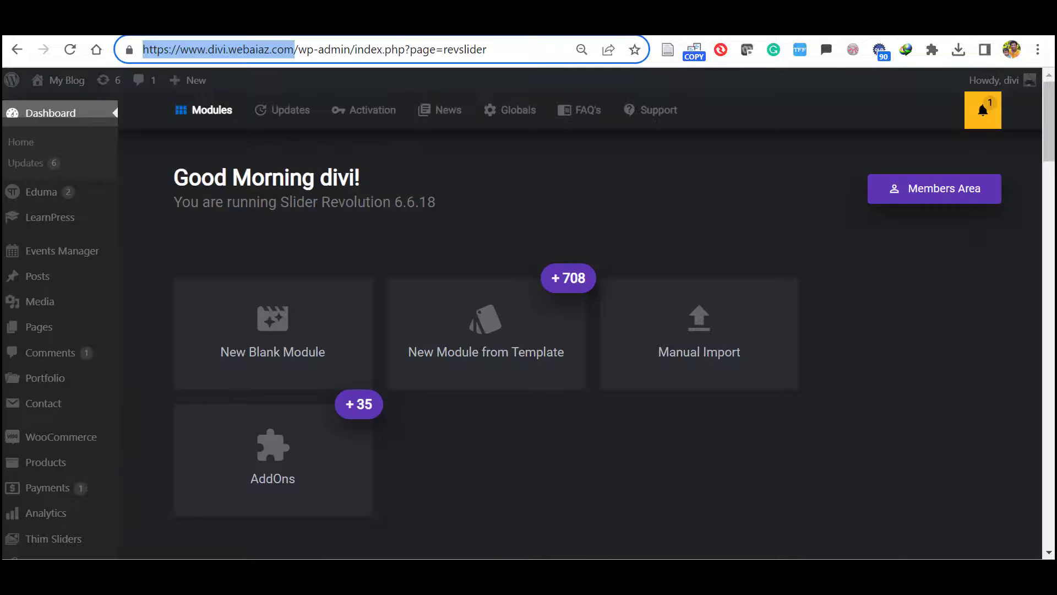
{"action": "left_click", "coordinate": [29, 115]}
{"action": "mouse_move", "coordinate": [41, 191]}
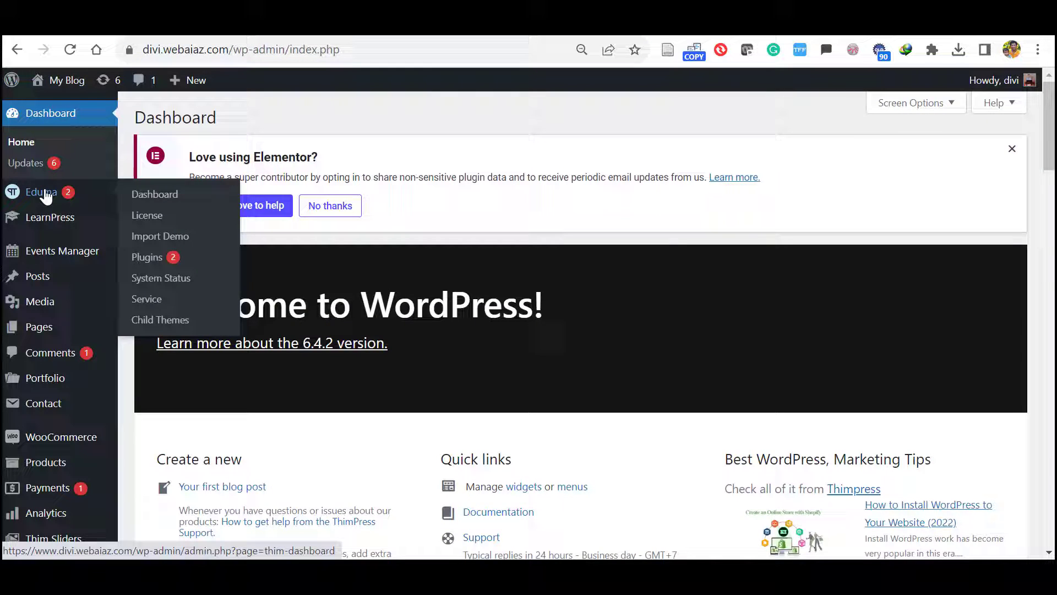
Step: Uninstall Demo Main, resetting all existing demo content
{"action": "left_click", "coordinate": [162, 236]}
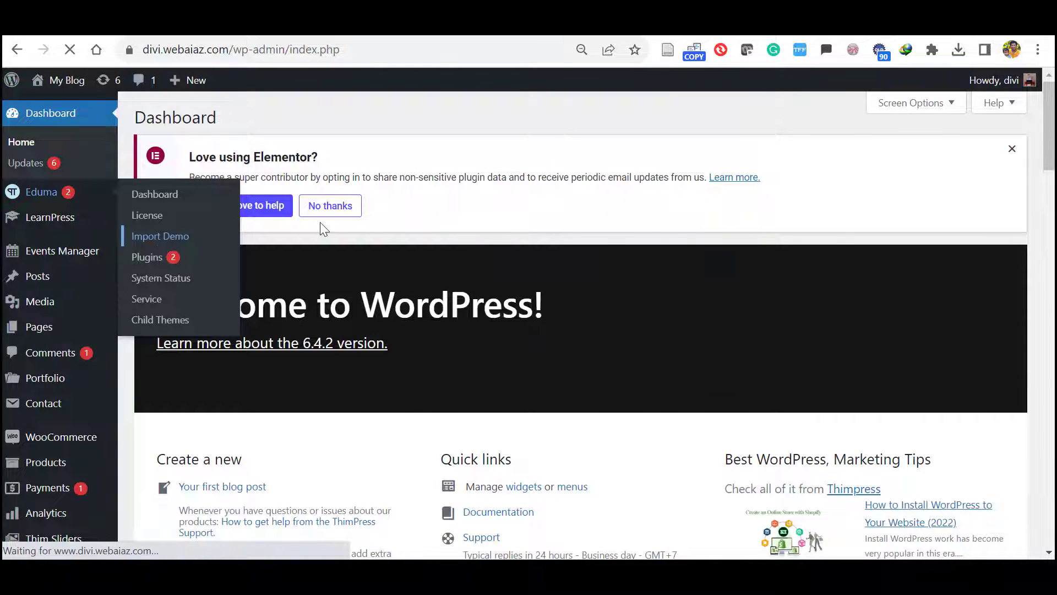
{"action": "left_click", "coordinate": [301, 406]}
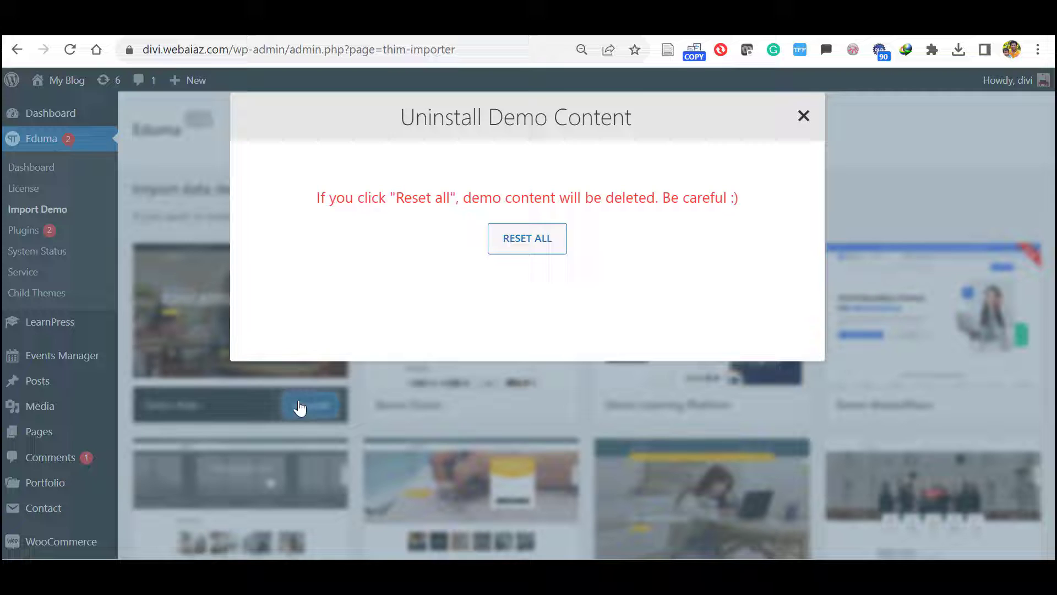
{"action": "left_click", "coordinate": [527, 250]}
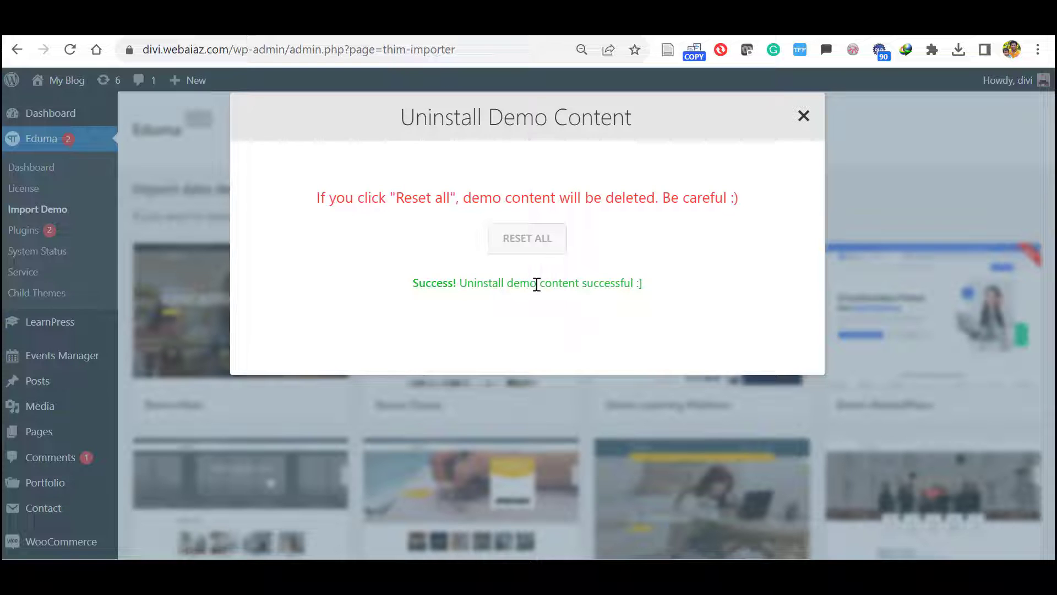
{"action": "left_click", "coordinate": [804, 117]}
{"action": "mouse_move", "coordinate": [239, 310]}
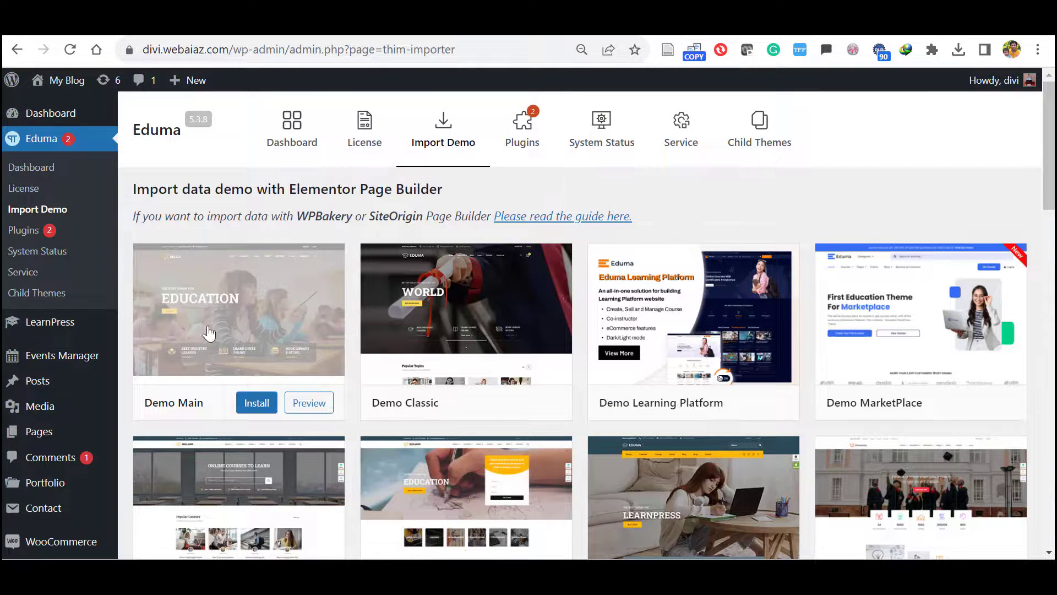
Step: Reinstall Demo Main with all content types, then view the site's front page
{"action": "left_click", "coordinate": [249, 407]}
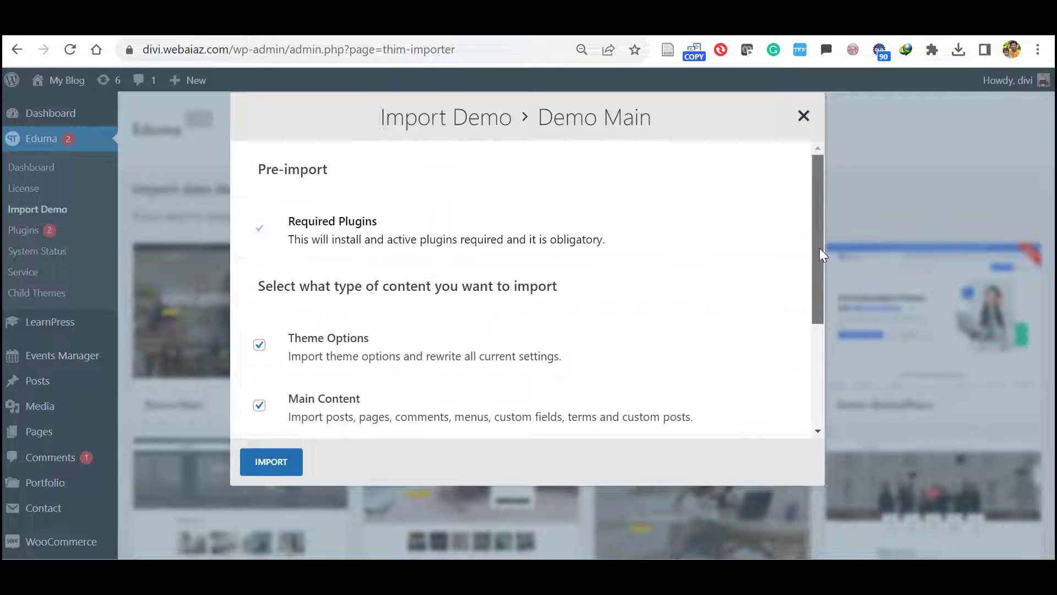
{"action": "mouse_move", "coordinate": [819, 248]}
{"action": "left_mouse_down"}
{"action": "mouse_move", "coordinate": [820, 341]}
{"action": "mouse_move", "coordinate": [214, 441]}
{"action": "left_mouse_up"}
{"action": "left_click", "coordinate": [271, 462]}
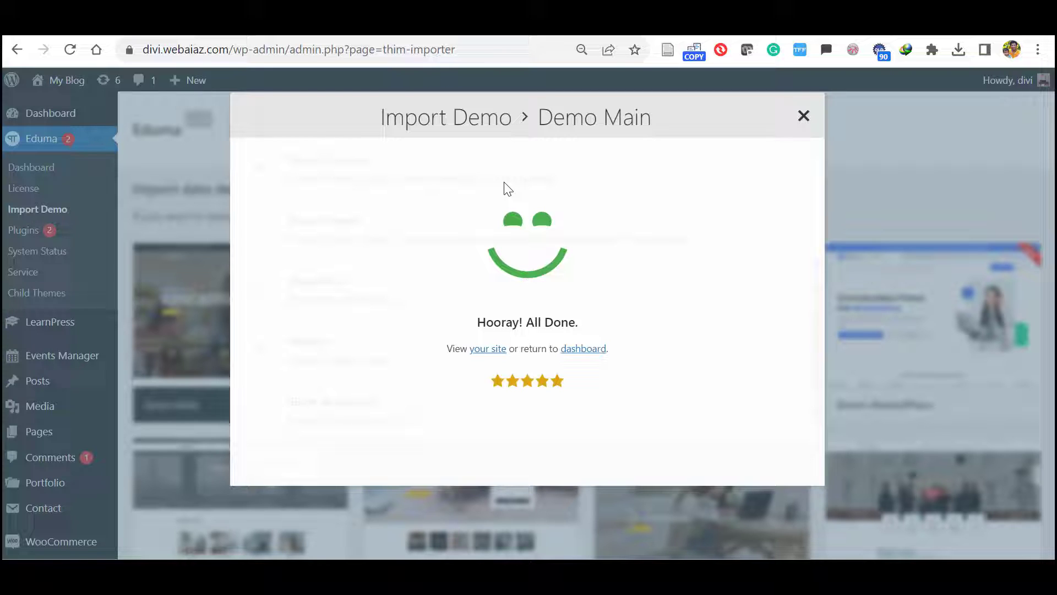
{"action": "left_click", "coordinate": [488, 349]}
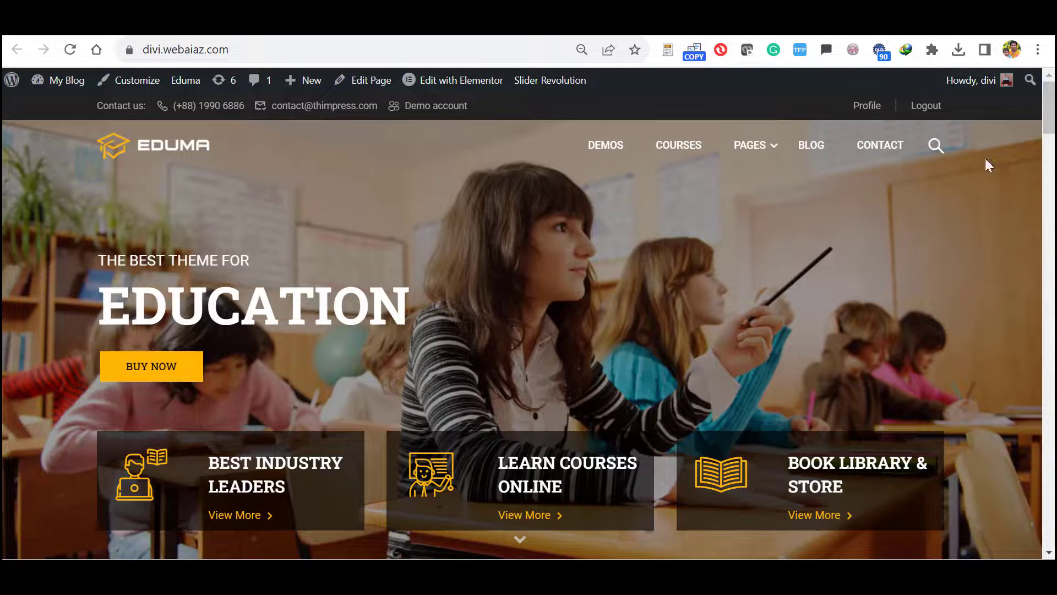
Step: Scroll the homepage to check the hero slider, now rotating to its LearnPress slide
{"action": "scroll", "coordinate": [528, 319], "scroll_direction": "down", "scroll_amount": 3}
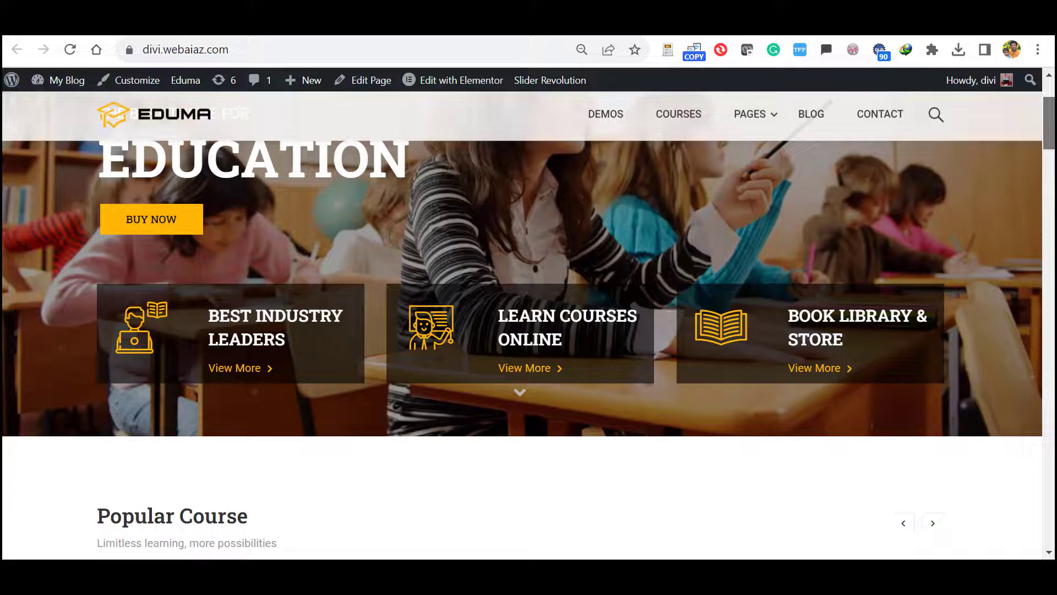
{"action": "scroll", "coordinate": [529, 320], "scroll_direction": "up", "scroll_amount": 3}
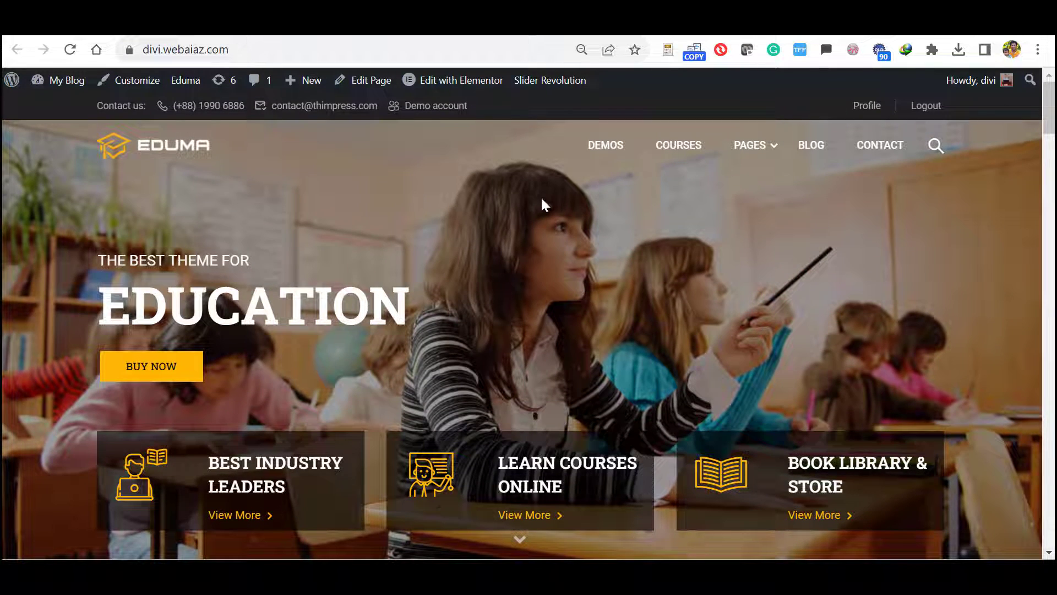
{"action": "scroll", "coordinate": [542, 205], "scroll_direction": "down", "scroll_amount": 10}
{"action": "scroll", "coordinate": [542, 205], "scroll_direction": "down", "scroll_amount": 5}
{"action": "scroll", "coordinate": [542, 204], "scroll_direction": "down", "scroll_amount": 5}
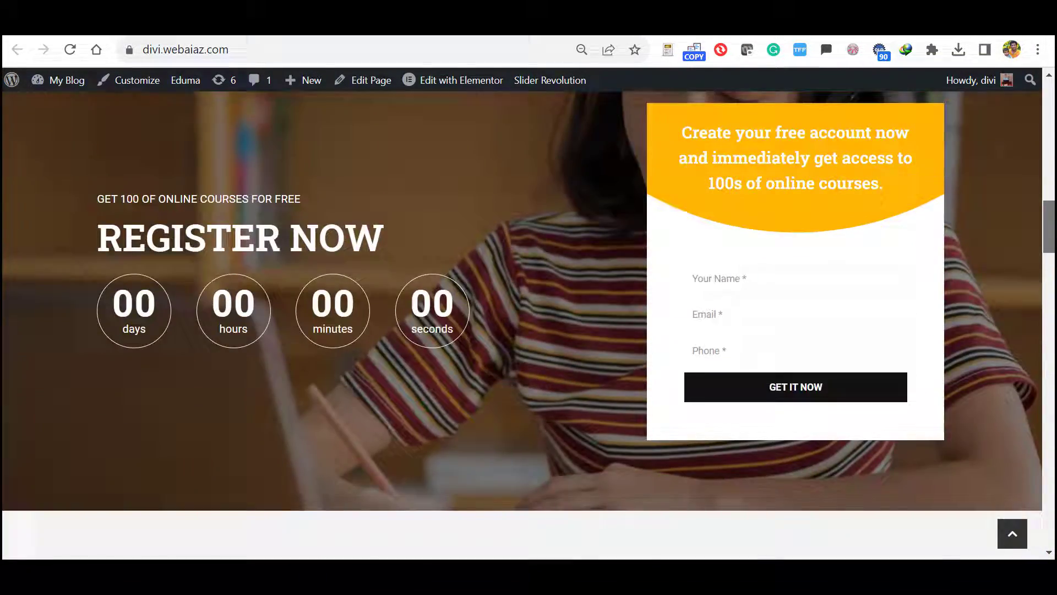
{"action": "scroll", "coordinate": [528, 203], "scroll_direction": "up", "scroll_amount": 10}
{"action": "scroll", "coordinate": [528, 203], "scroll_direction": "up", "scroll_amount": 10}
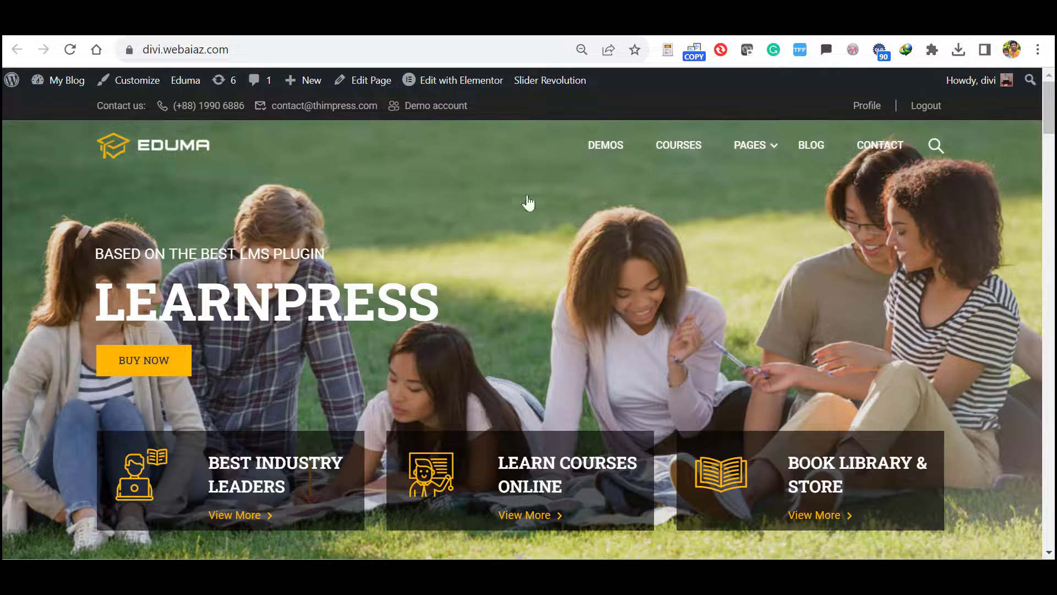